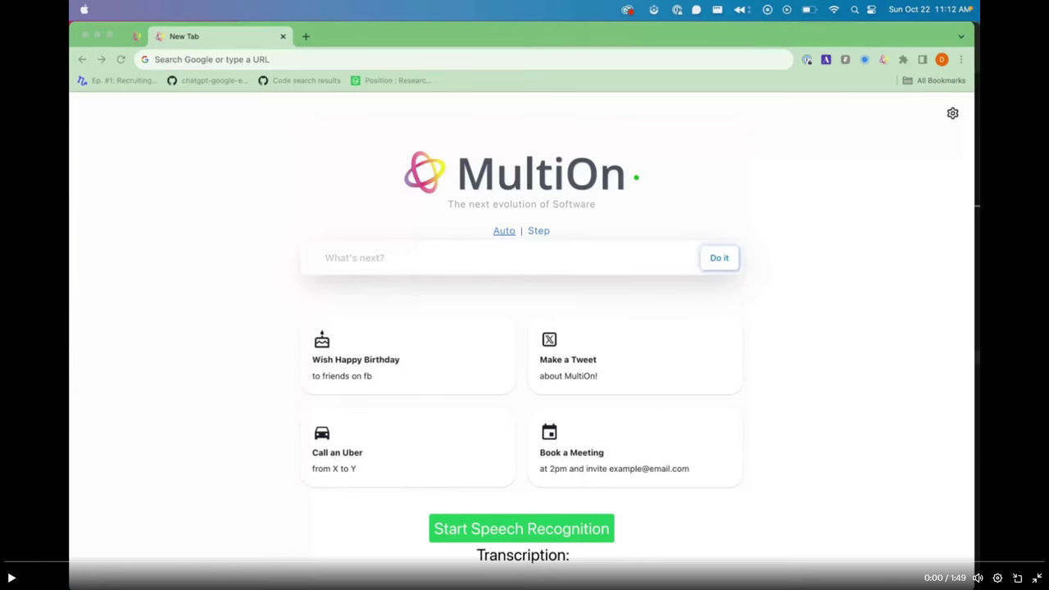
- Start MultiOn's speech recognition so the agent listens for a spoken command
left_click(47, 402)
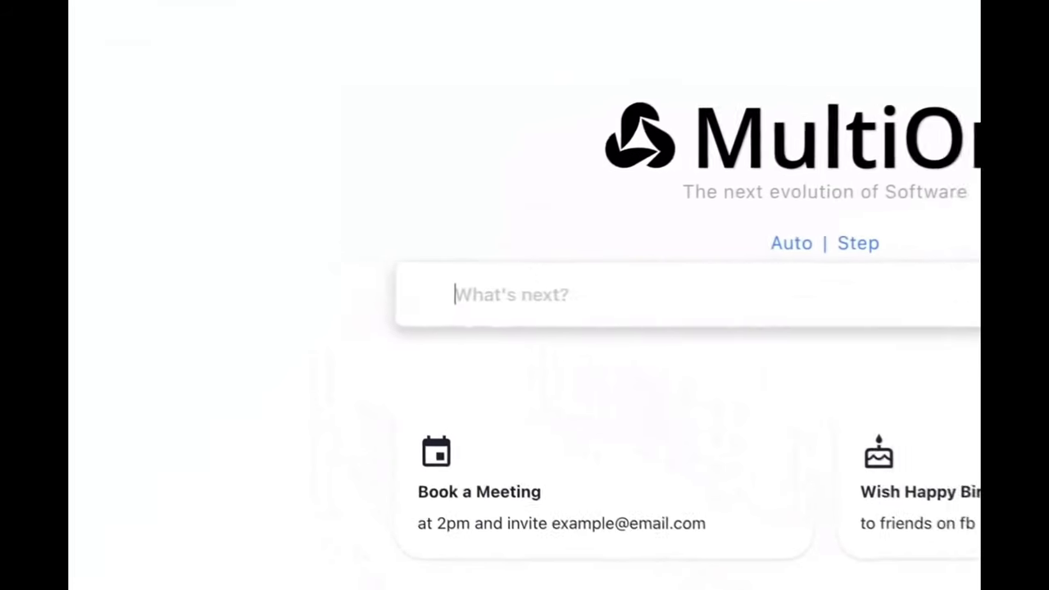
- Ask the agent to 'reschedule my 7pm meeting on thurs to 2pm on google cal'
type("reschedule my ")
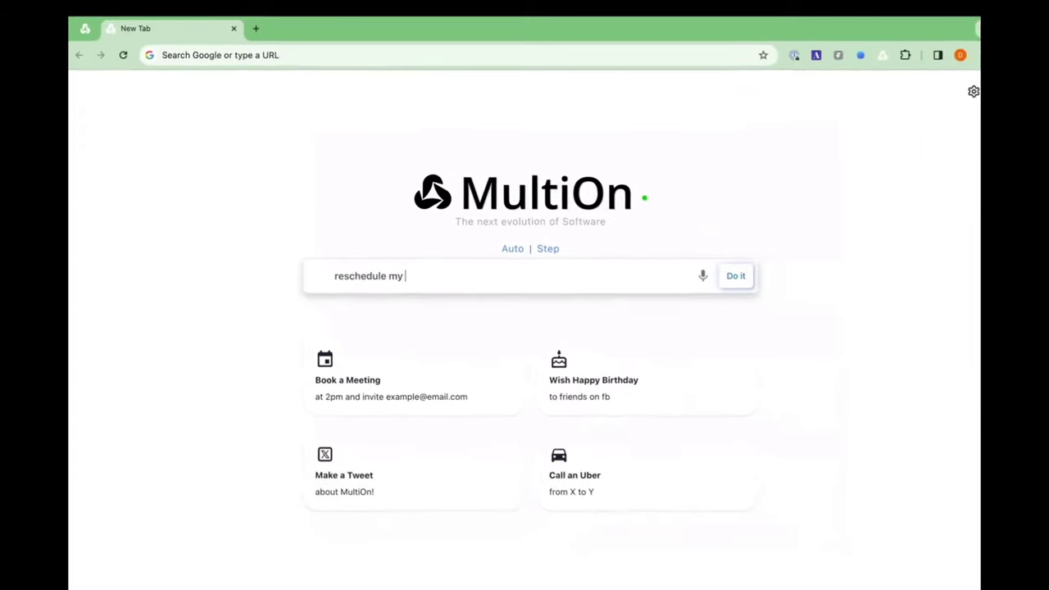
type("7pm meeting on thurs to 2")
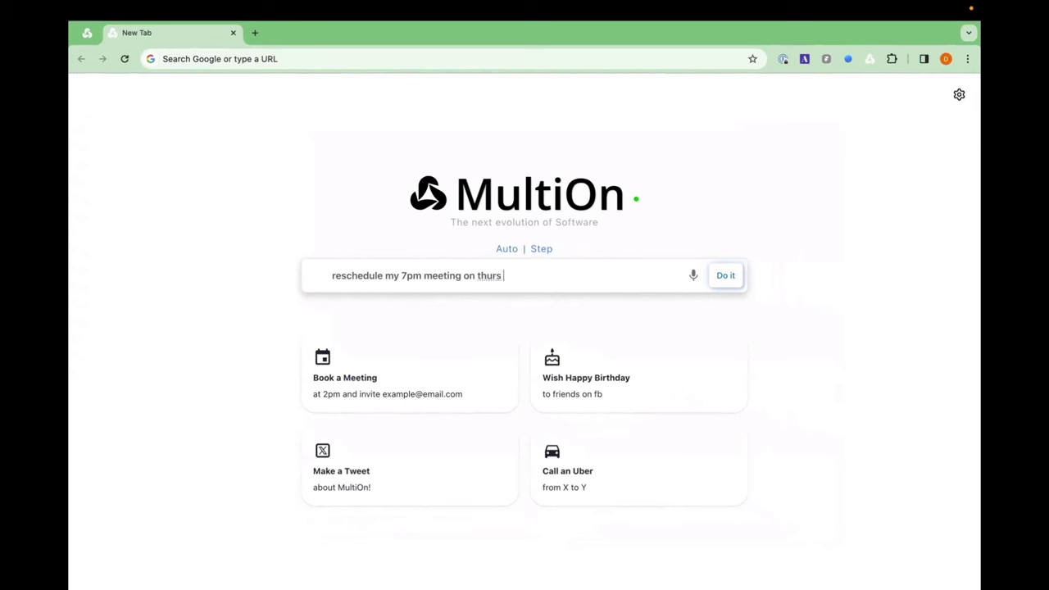
type("pm on google cal")
key("Return")
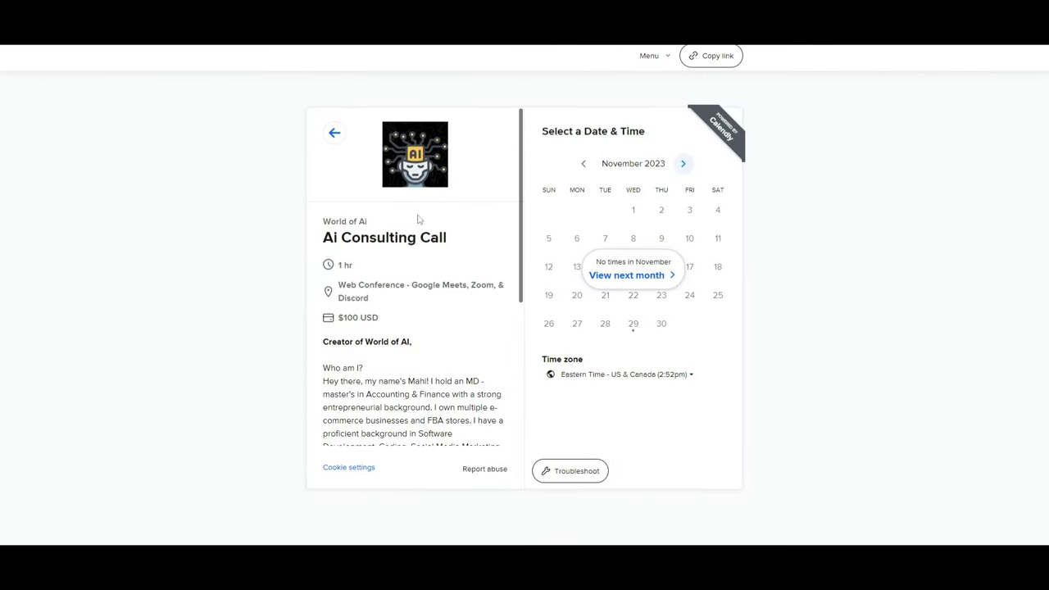
- Advance the Calendly calendar from November to December 2023 and review the bookable dates
left_click(683, 163)
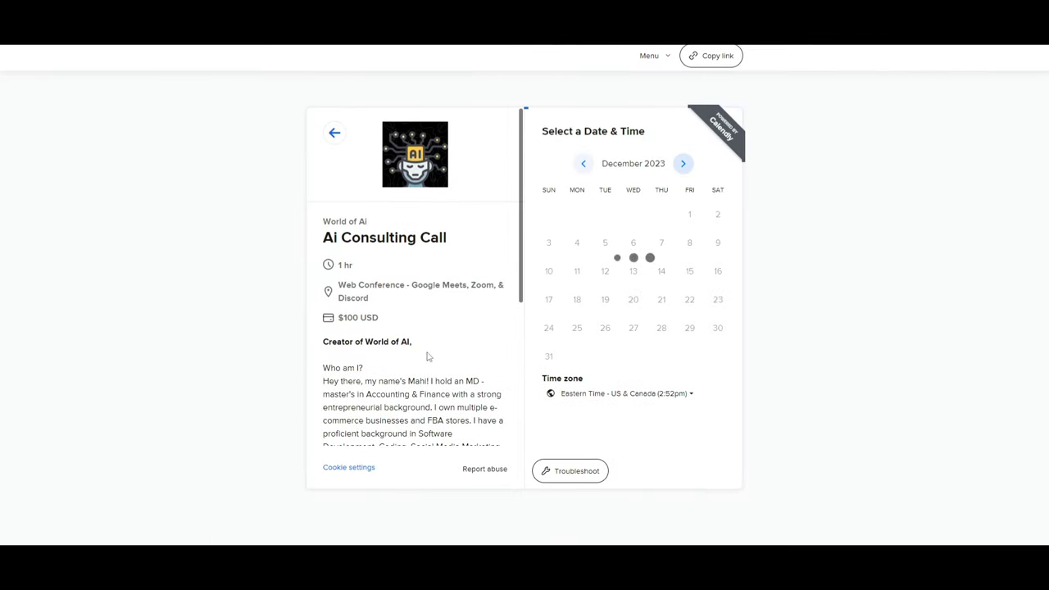
scroll(427, 358, "down", 3)
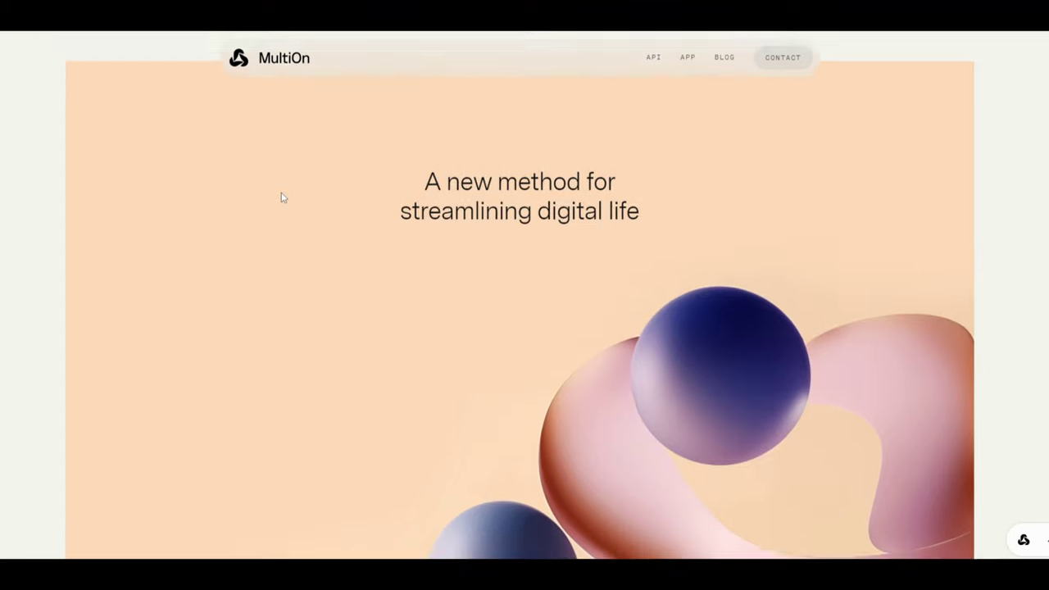
- Scroll the MultiOn homepage past the sphere artwork down to the 'We create AI that handles tasks' paragraph
scroll(282, 197, "down", 2)
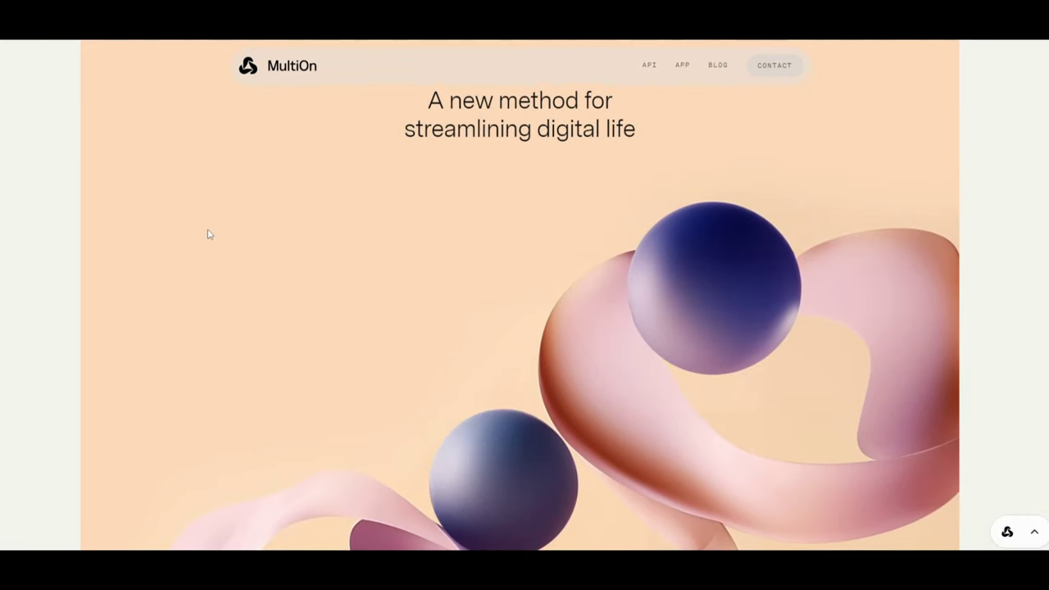
scroll(208, 232, "down", 3)
scroll(232, 225, "down", 2)
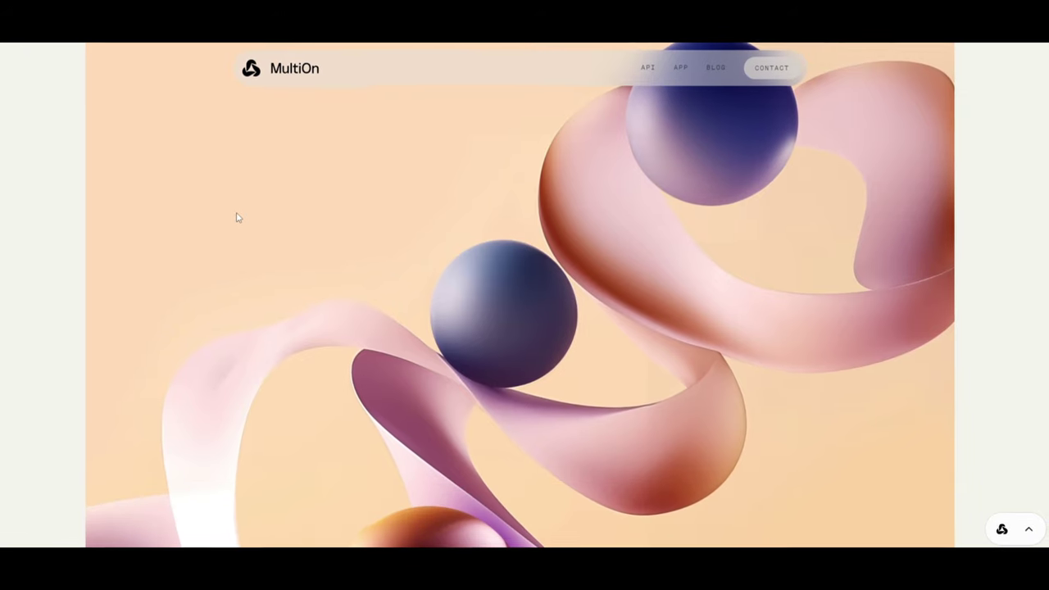
scroll(238, 217, "down", 1)
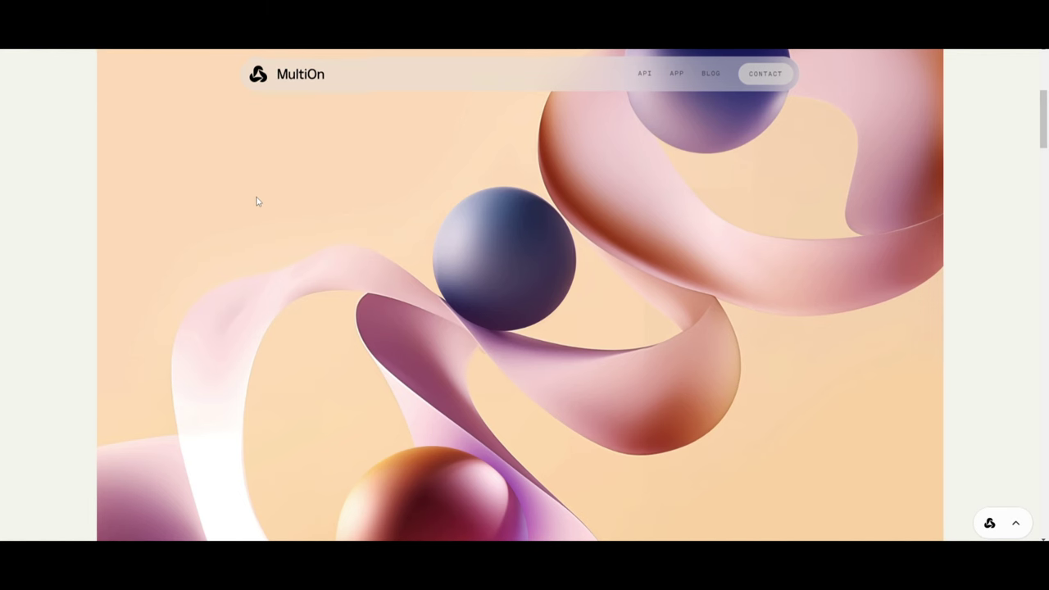
scroll(258, 201, "down", 3)
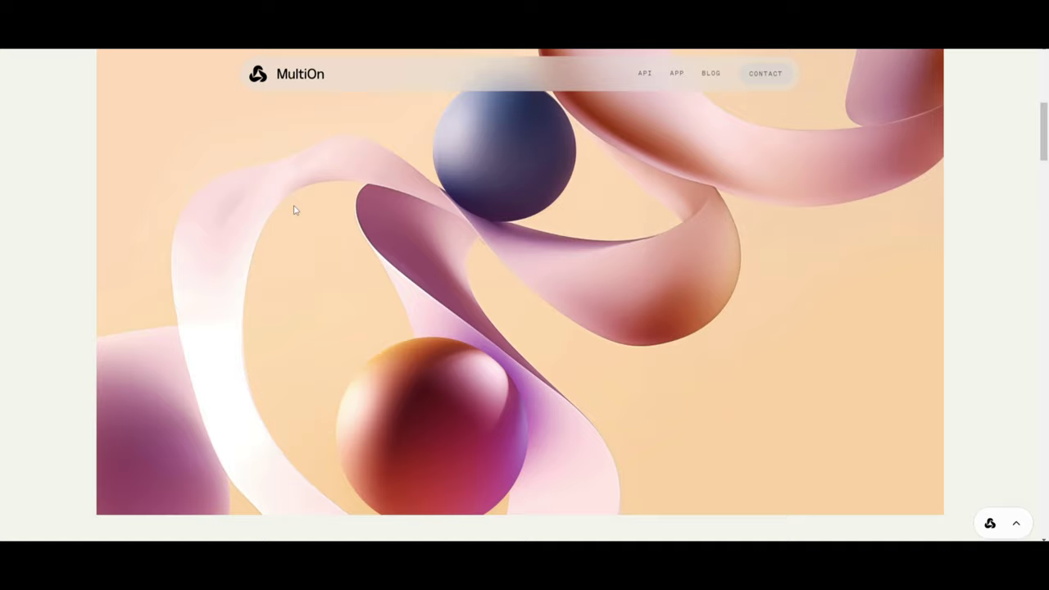
scroll(292, 210, "down", 2)
scroll(295, 210, "down", 1)
scroll(297, 209, "down", 1)
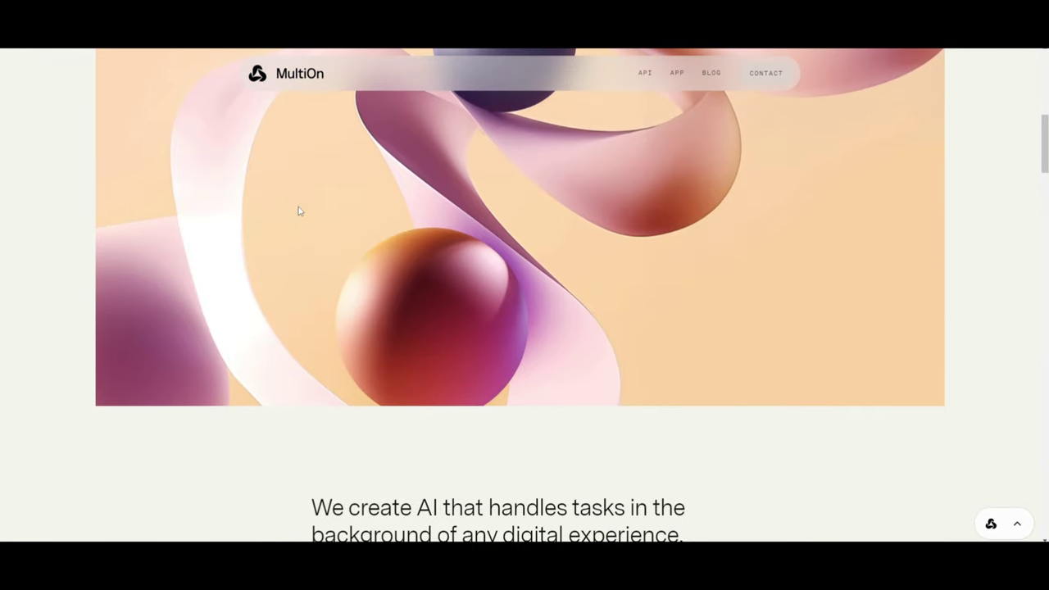
scroll(299, 208, "down", 2)
scroll(301, 208, "down", 2)
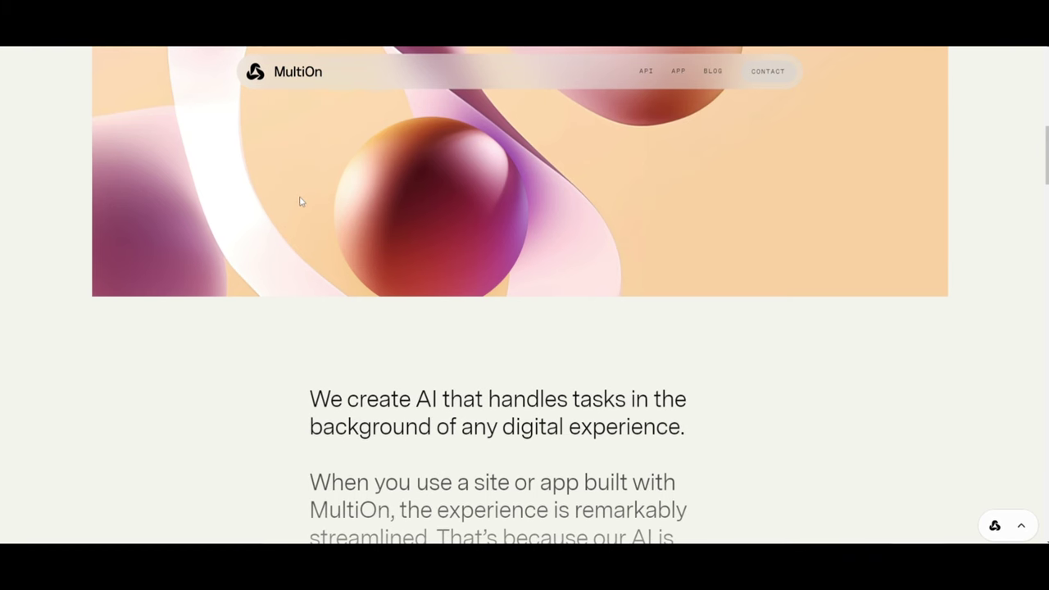
scroll(324, 186, "down", 2)
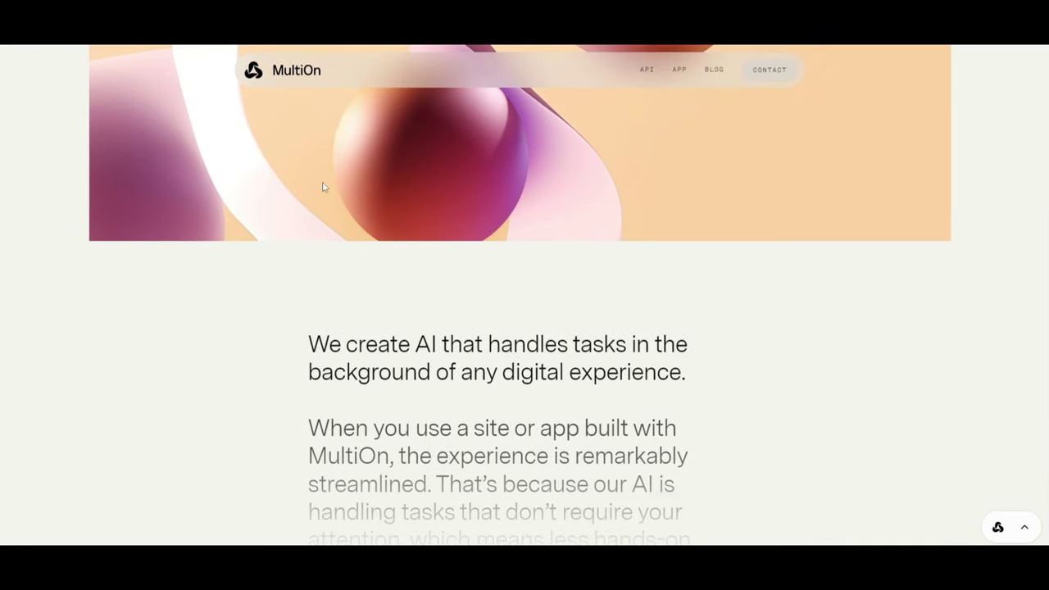
scroll(307, 209, "down", 2)
scroll(308, 214, "down", 2)
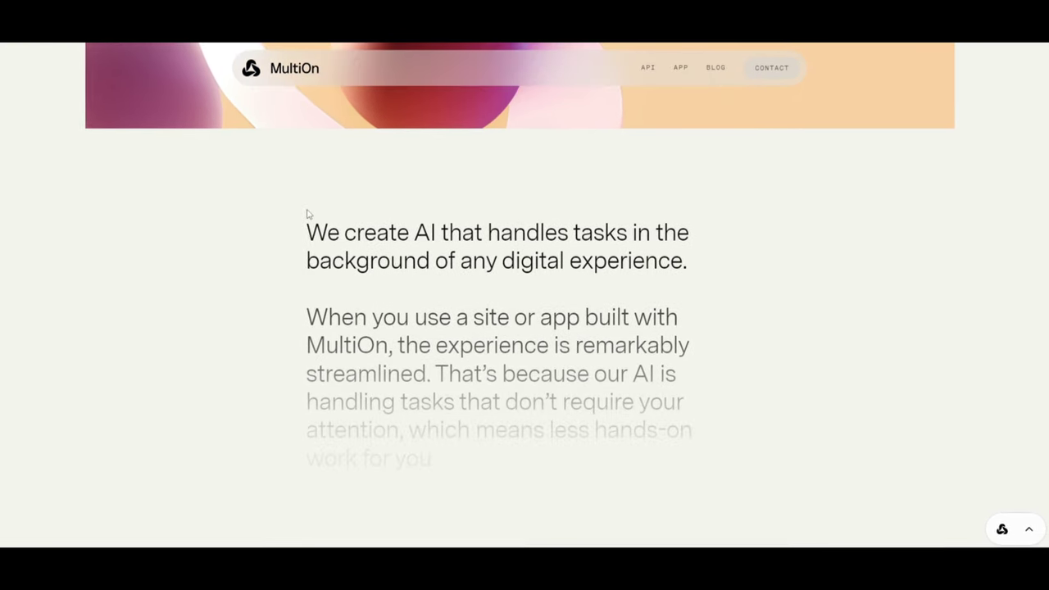
scroll(308, 217, "down", 2)
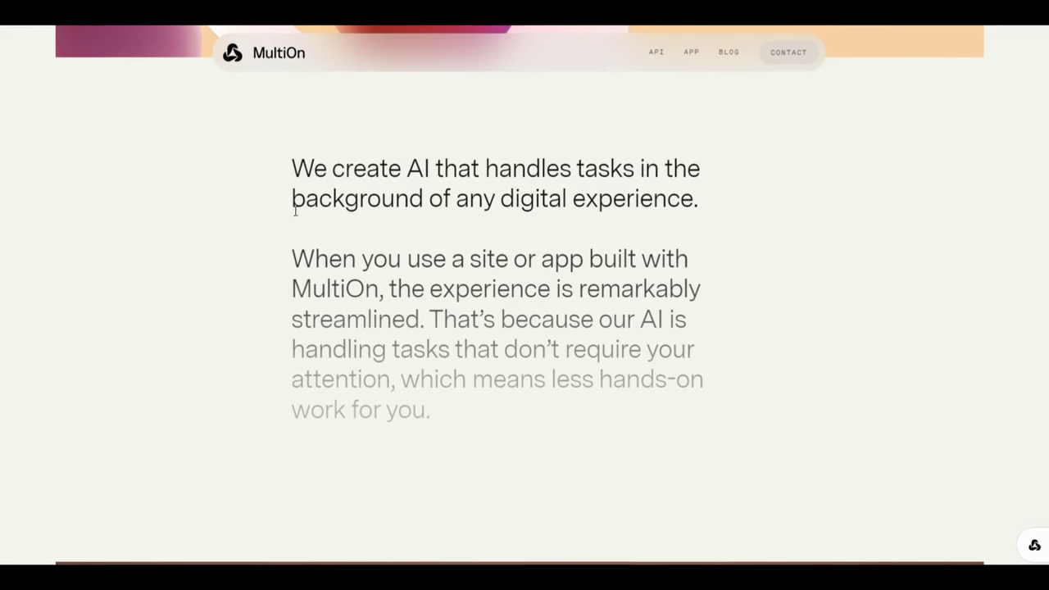
scroll(294, 211, "down", 1)
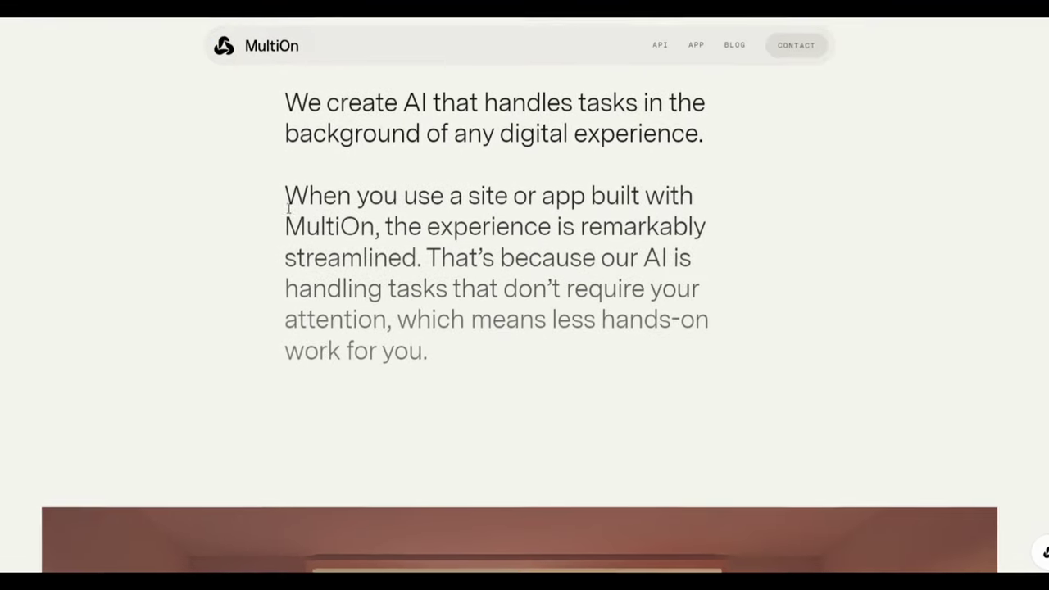
scroll(287, 209, "down", 4)
scroll(281, 210, "down", 3)
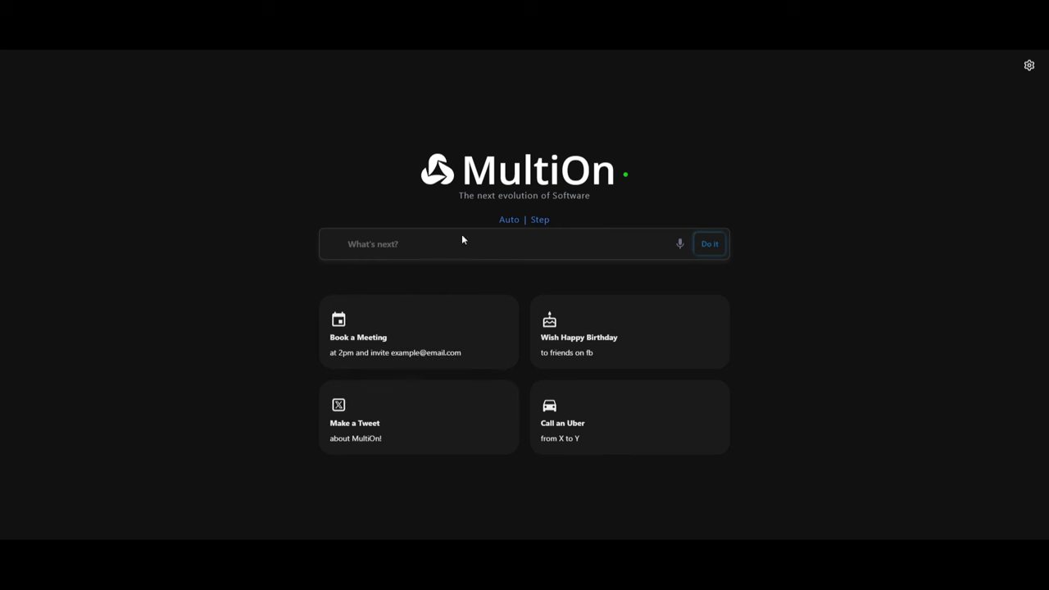
- Ask the agent to 'make tweet on tweet about how ai is going to change the world'
left_click(385, 236)
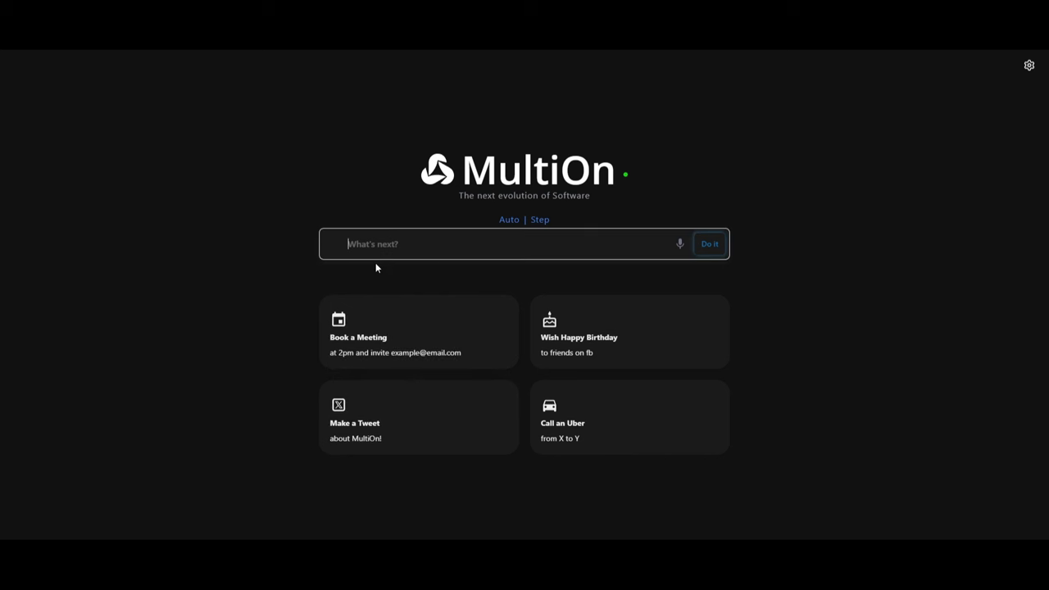
type("make tweet on tweet about how ai is going to change ")
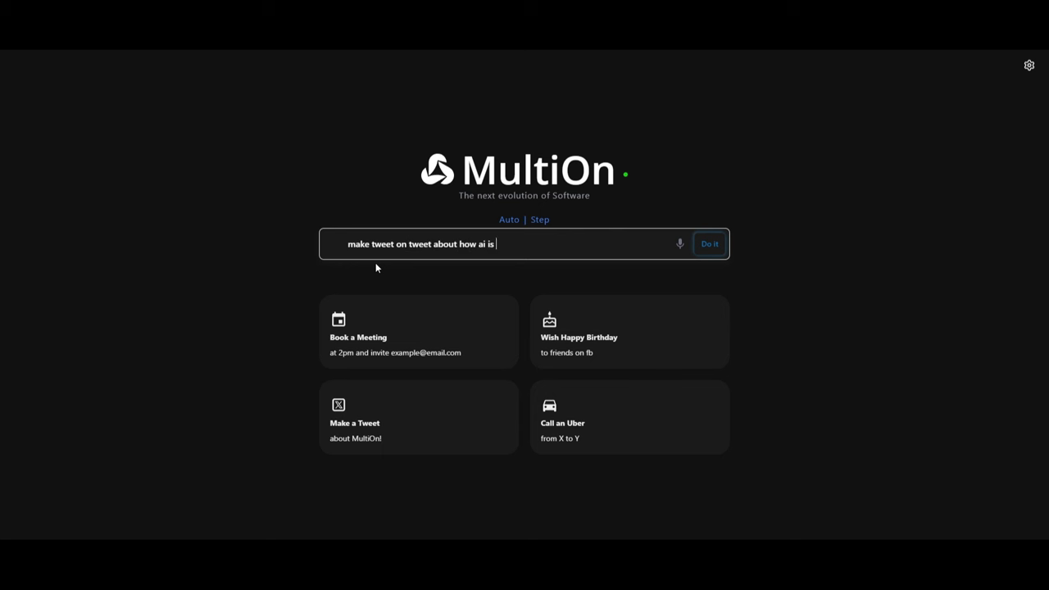
type("the world")
key("Return")
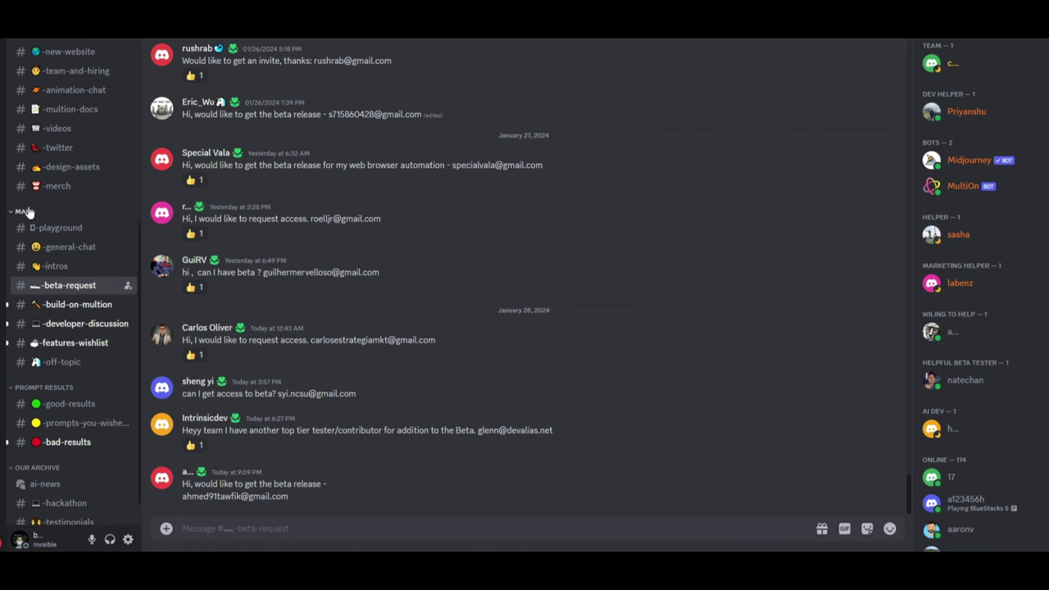
- Scroll through the beta access requests posted in Discord's #beta-request channel
mouse_move(63, 284)
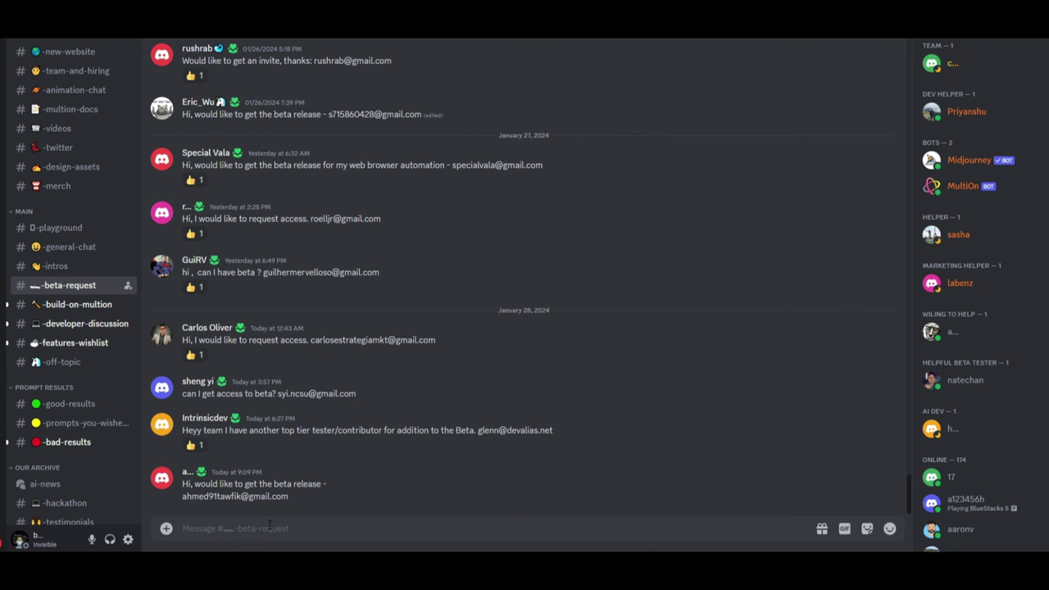
scroll(341, 469, "up", 5)
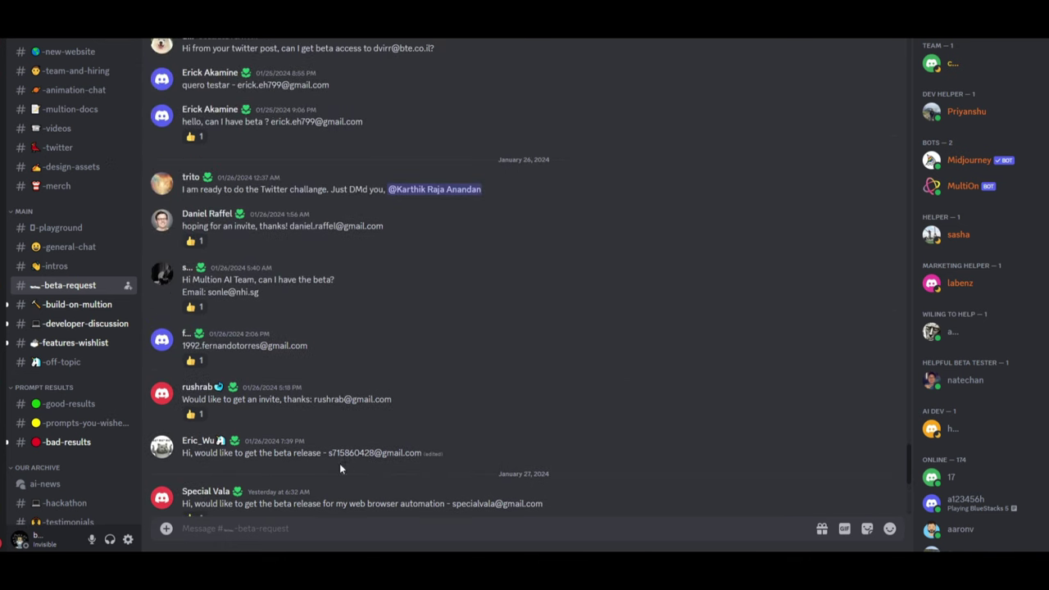
scroll(344, 460, "down", 5)
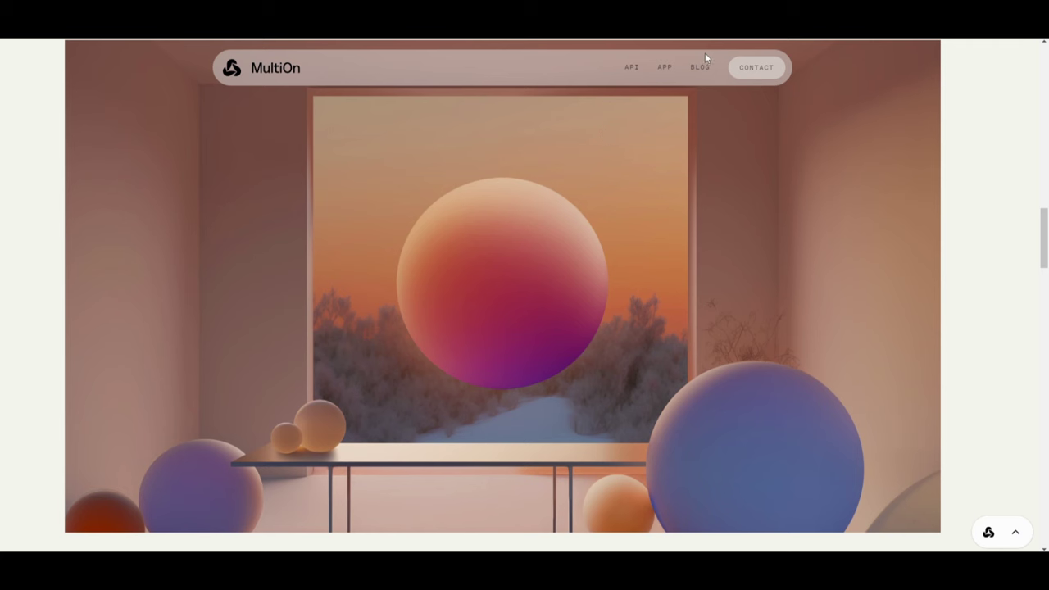
- Open the Download MultiOn guide via APP and scroll to its How to Download & Install steps
left_click(668, 68)
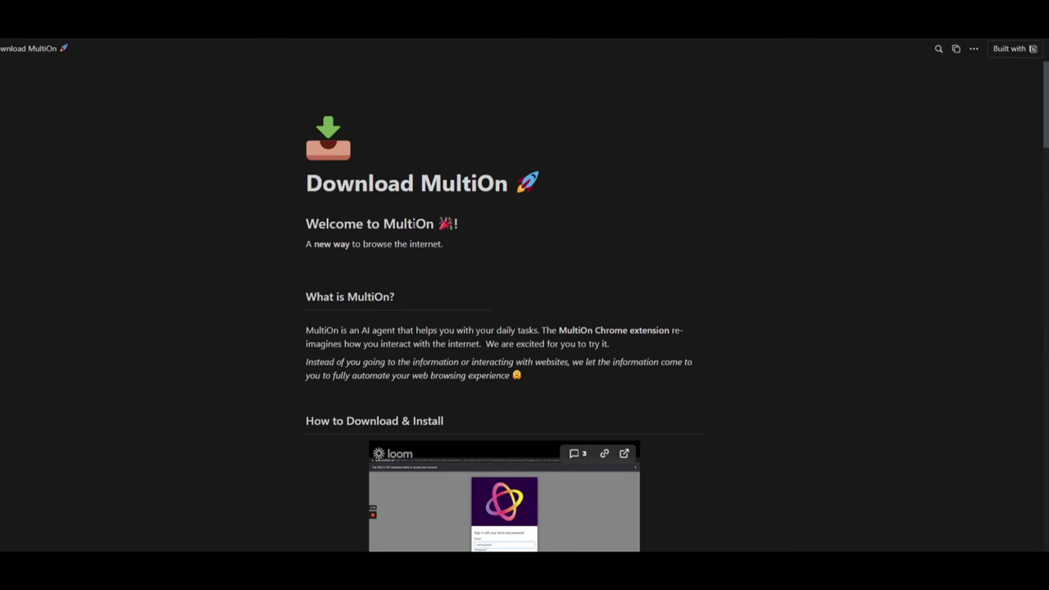
scroll(401, 343, "down", 3)
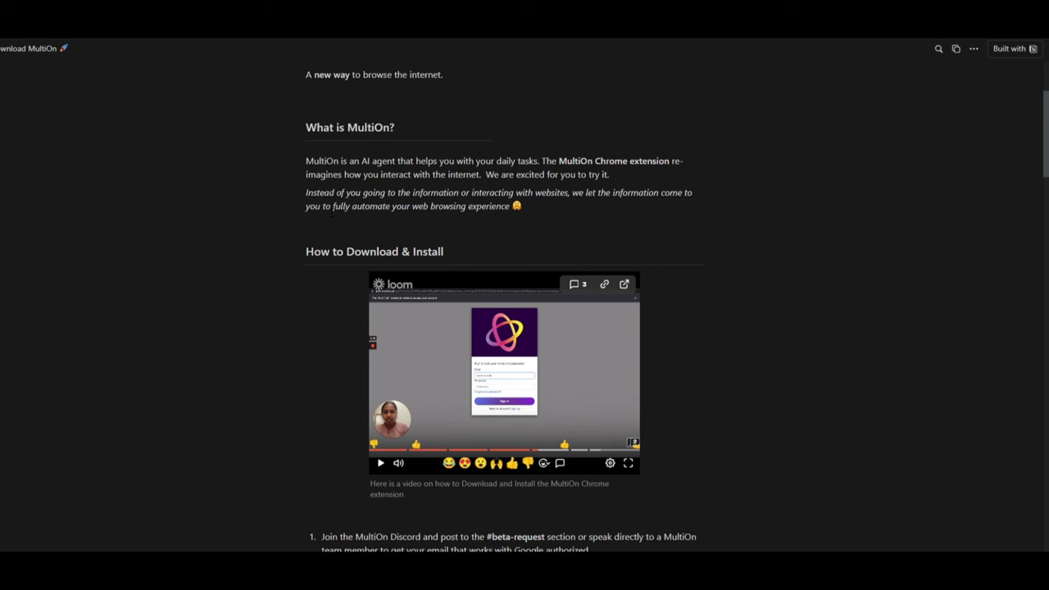
scroll(332, 206, "down", 2)
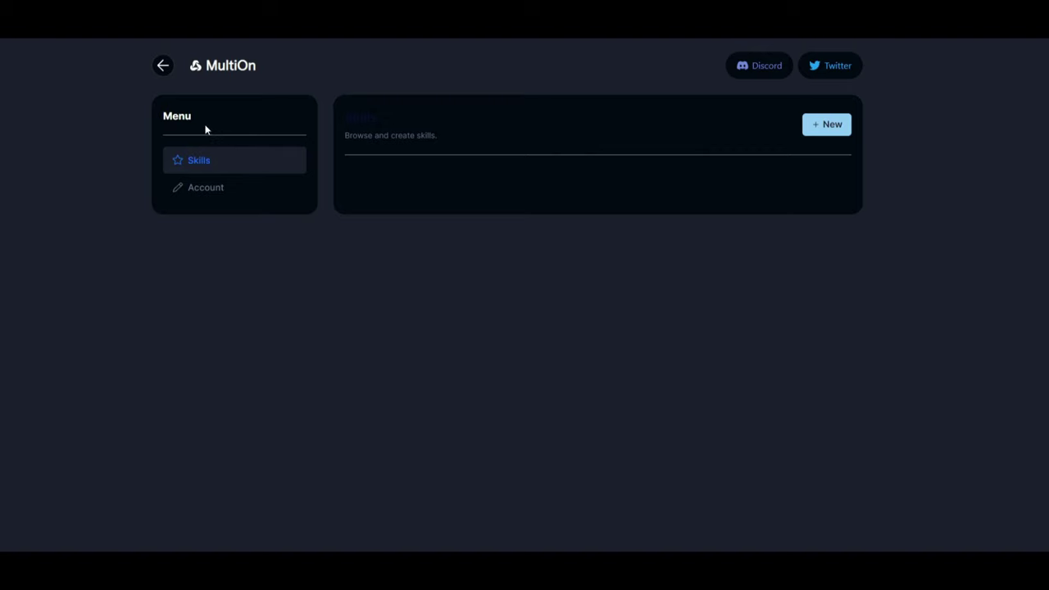
- Open Account settings and scroll through the voice mode, AI mode, trigger mode and theme options
left_click(244, 194)
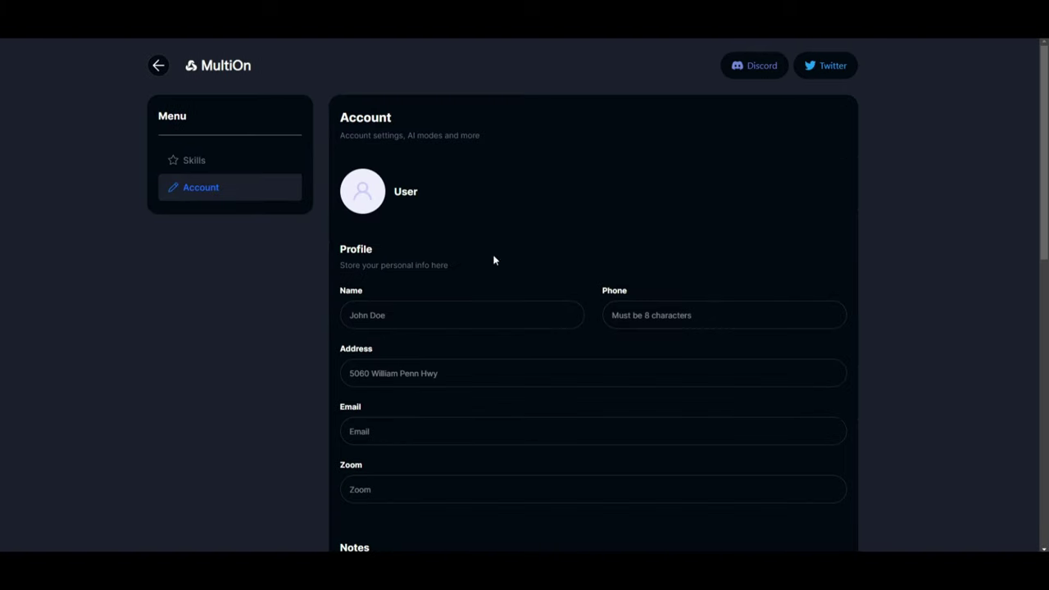
scroll(429, 295, "down", 4)
scroll(332, 369, "down", 2)
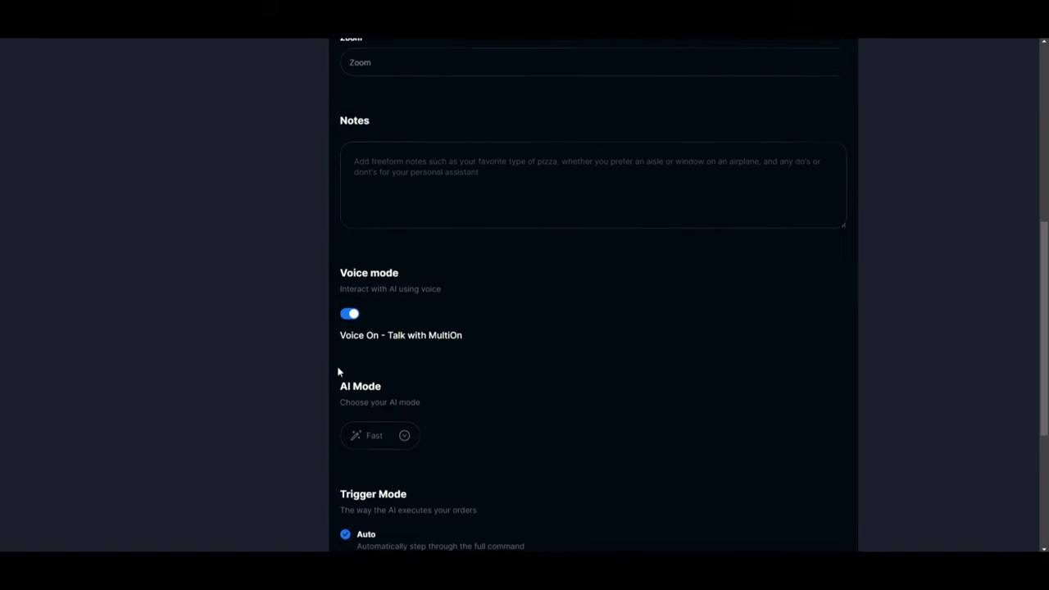
scroll(338, 372, "down", 1)
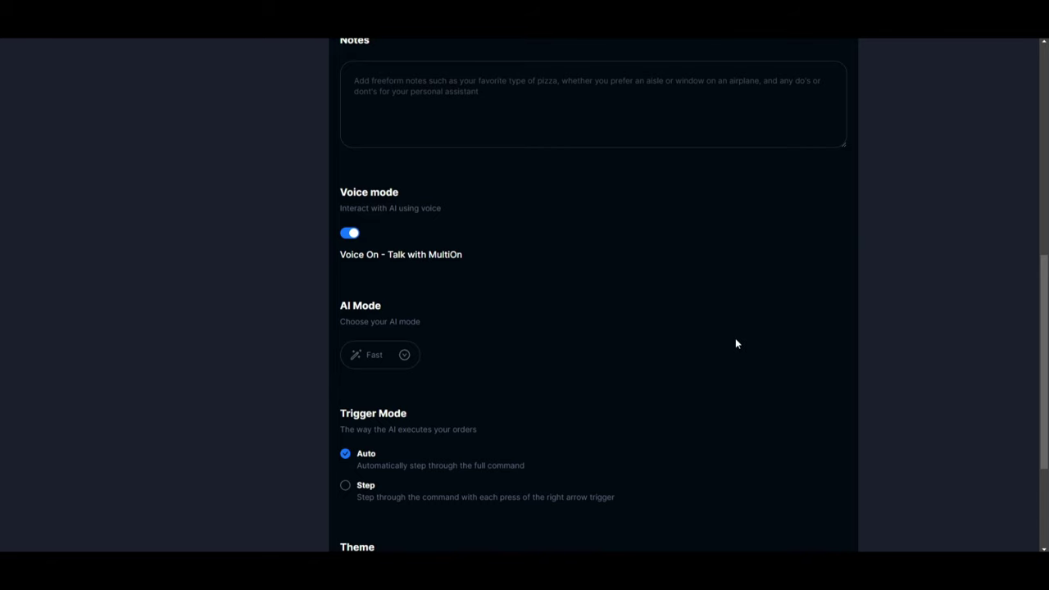
scroll(735, 341, "down", 1)
scroll(741, 365, "down", 2)
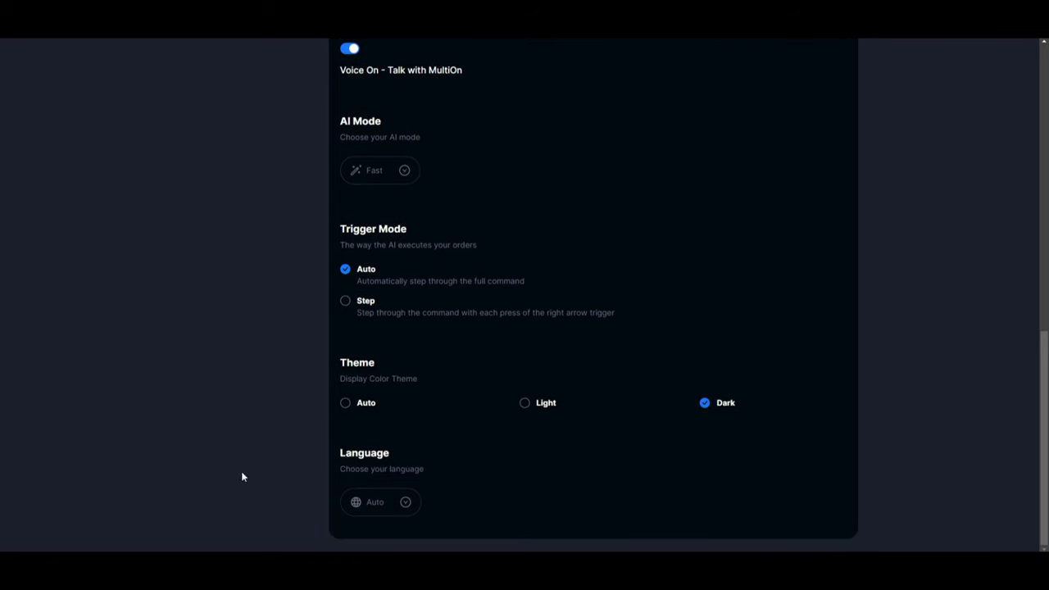
scroll(492, 330, "up", 5)
scroll(941, 457, "up", 4)
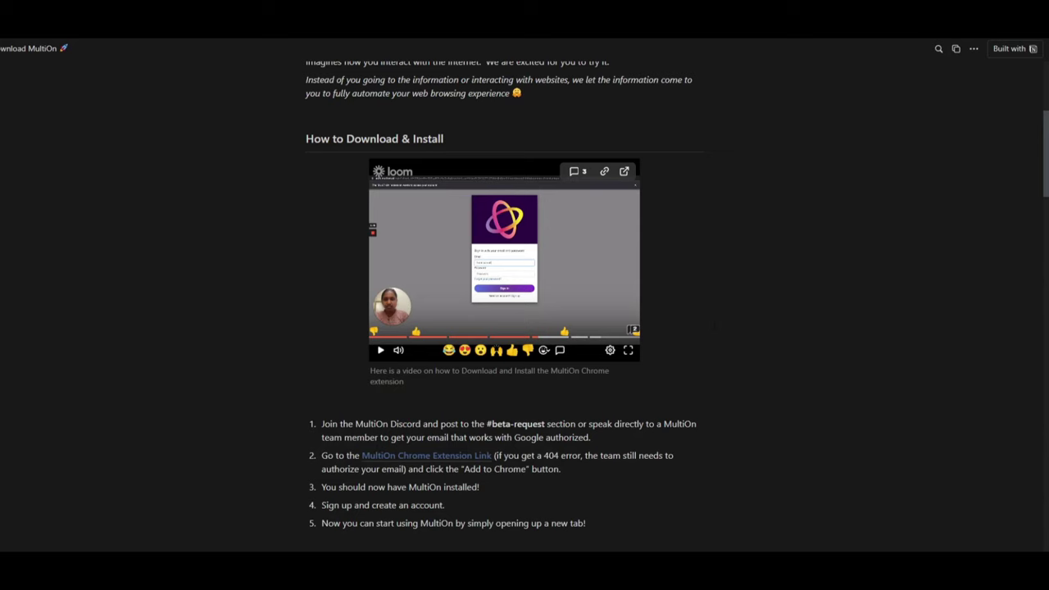
- Scroll through the guide's Using MultiOn section, first query video and More examples
scroll(524, 303, "down", 10)
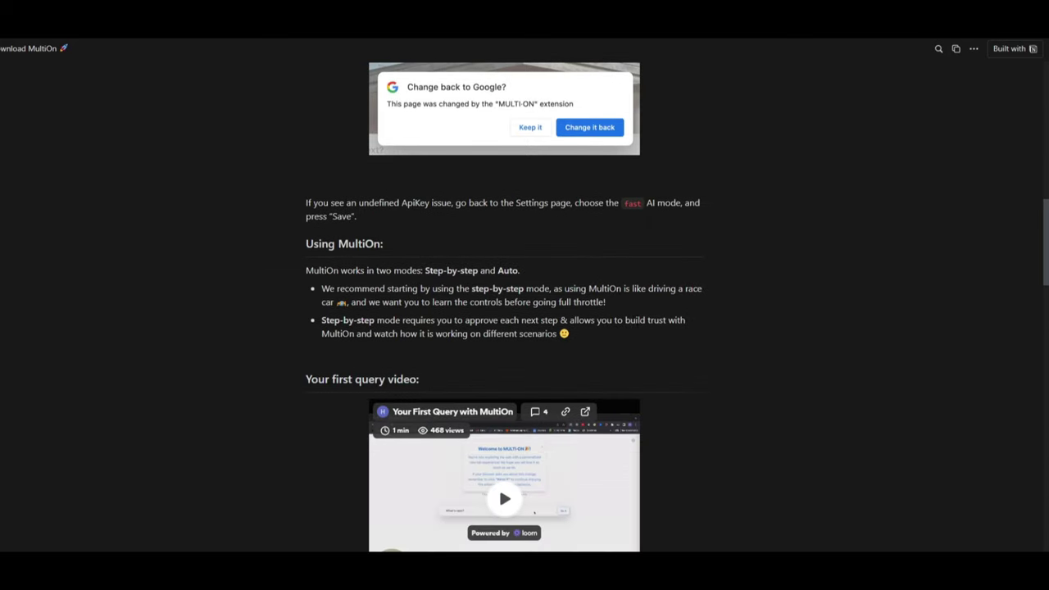
scroll(525, 304, "down", 5)
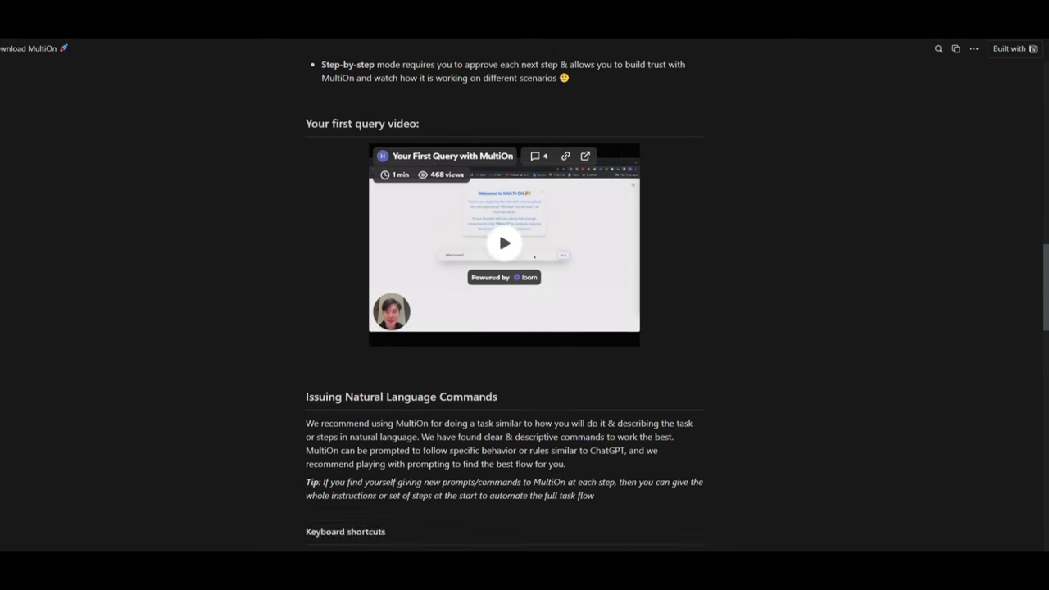
scroll(524, 304, "down", 9)
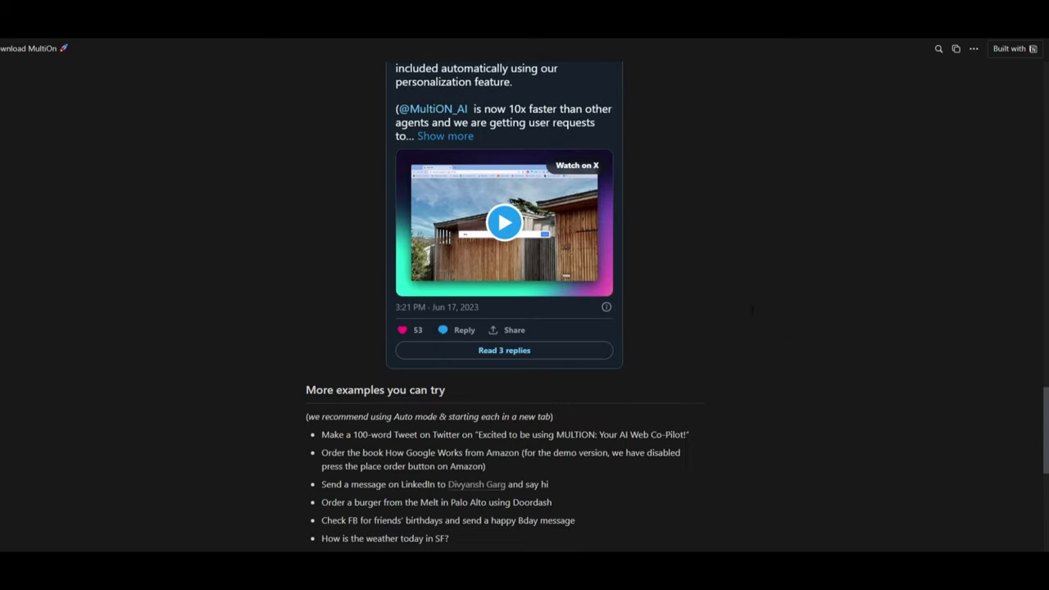
scroll(525, 303, "up", 4)
scroll(525, 303, "up", 10)
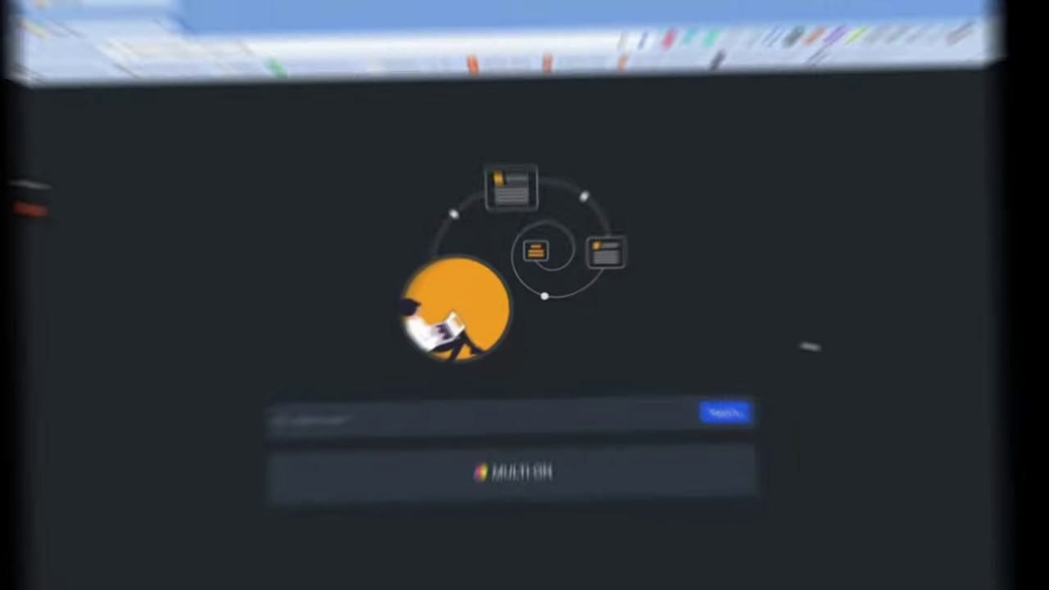
- Ask the agent 'What is the weather today?' in the What's next? box
left_click(512, 411)
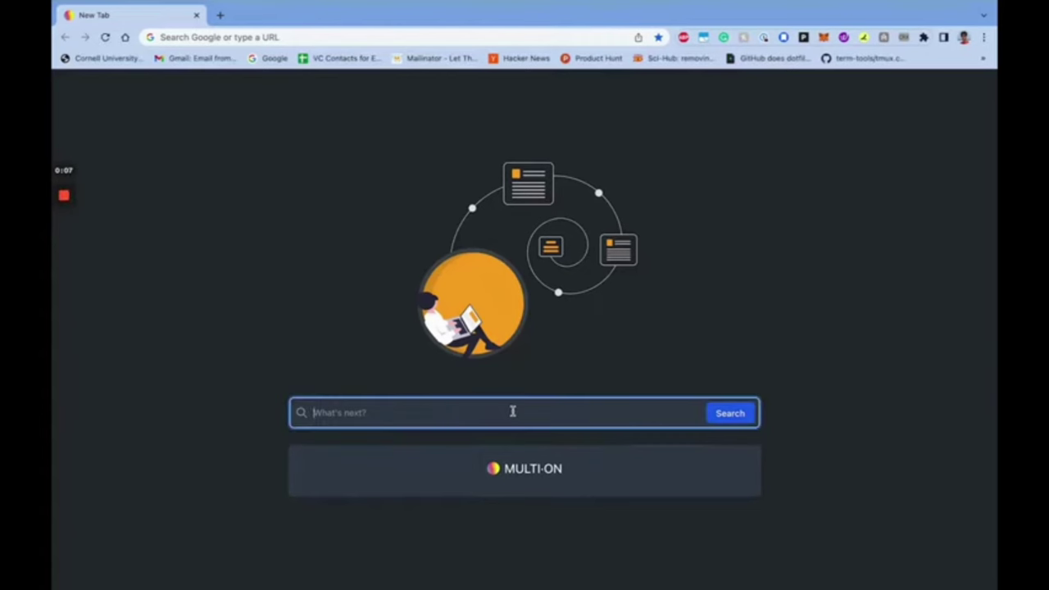
type("What is the weather today?")
key("Return")
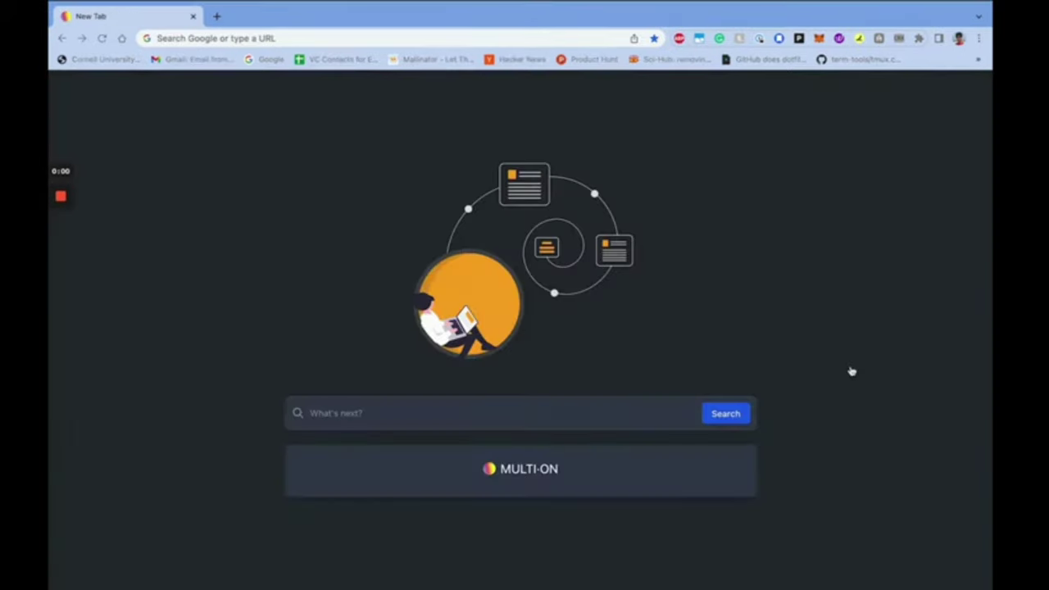
- Prompt the agent: 'order a burger from the melt in palo alto using doordash'
left_click(618, 420)
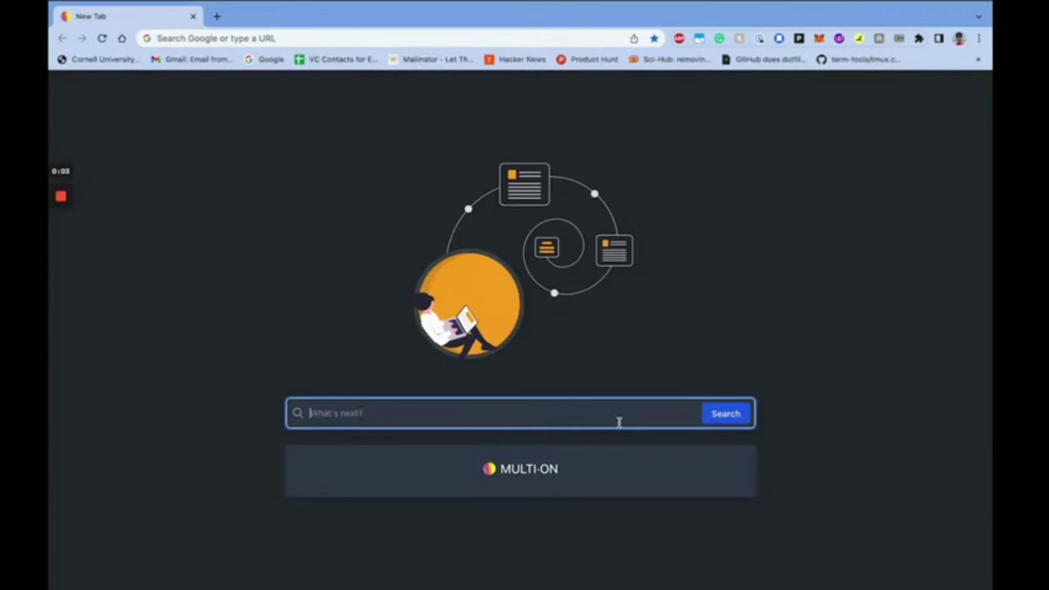
type("order a burger from the melt in palo alto using doordash")
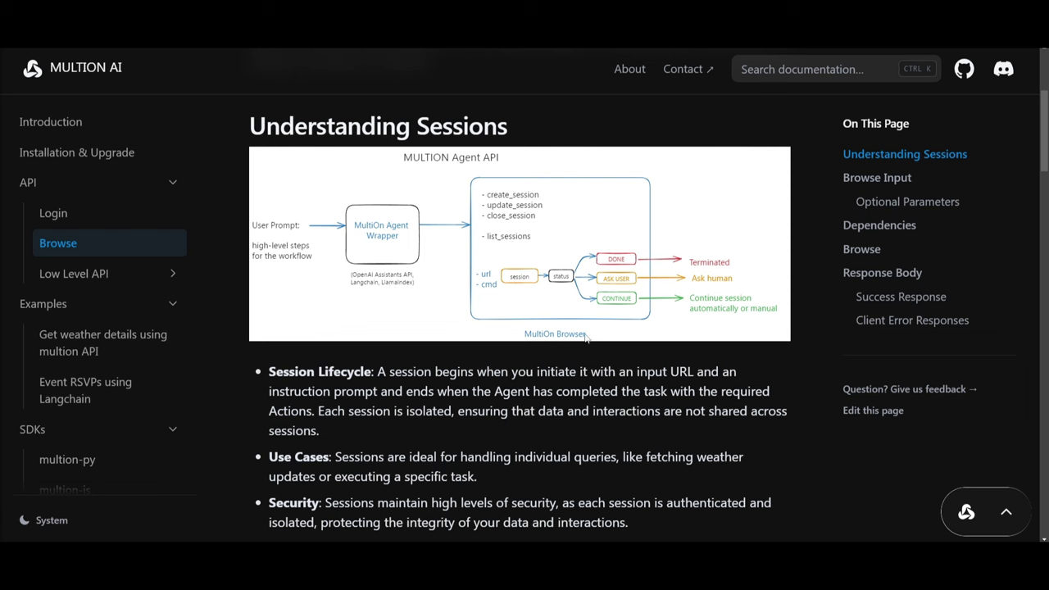
- Scroll the Browse docs down to Browse Input and back up
scroll(590, 329, "down", 1)
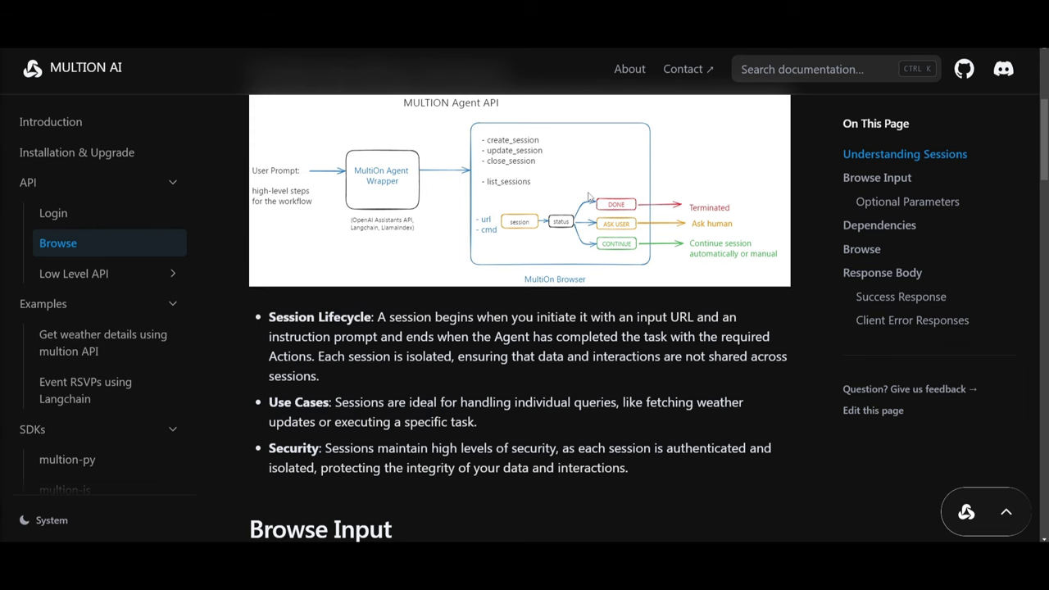
scroll(577, 210, "up", 1)
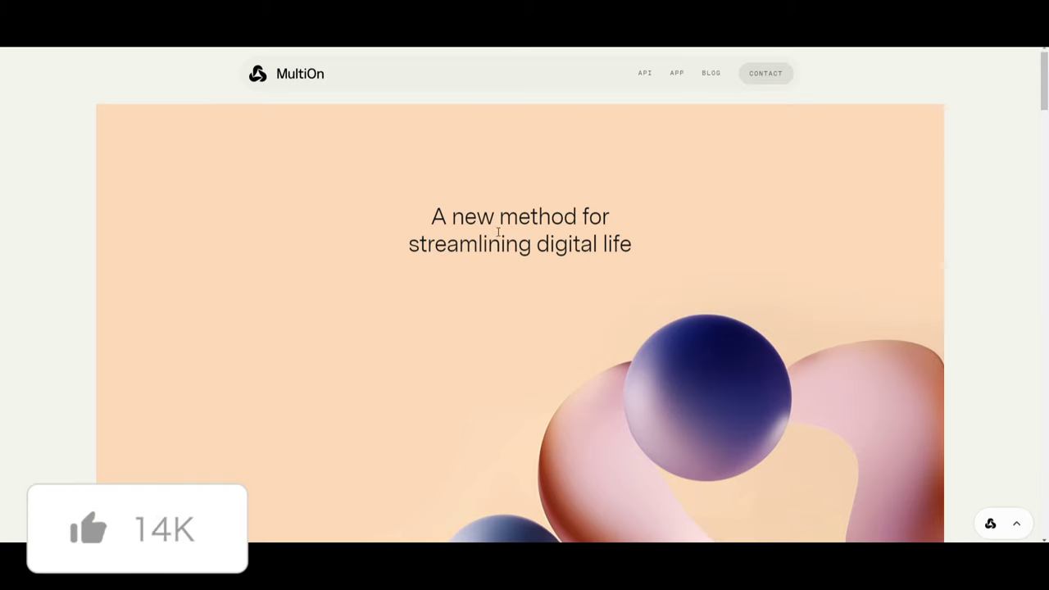
- Scroll the MultiOn homepage down to the embedded demo video and back up
scroll(496, 250, "down", 10)
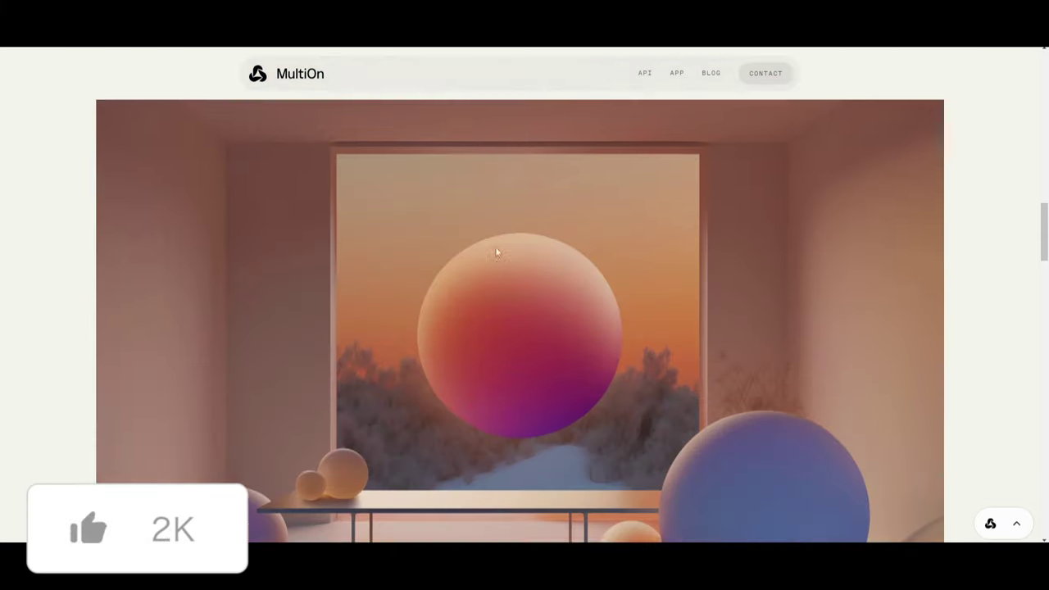
scroll(496, 252, "down", 5)
scroll(495, 250, "down", 5)
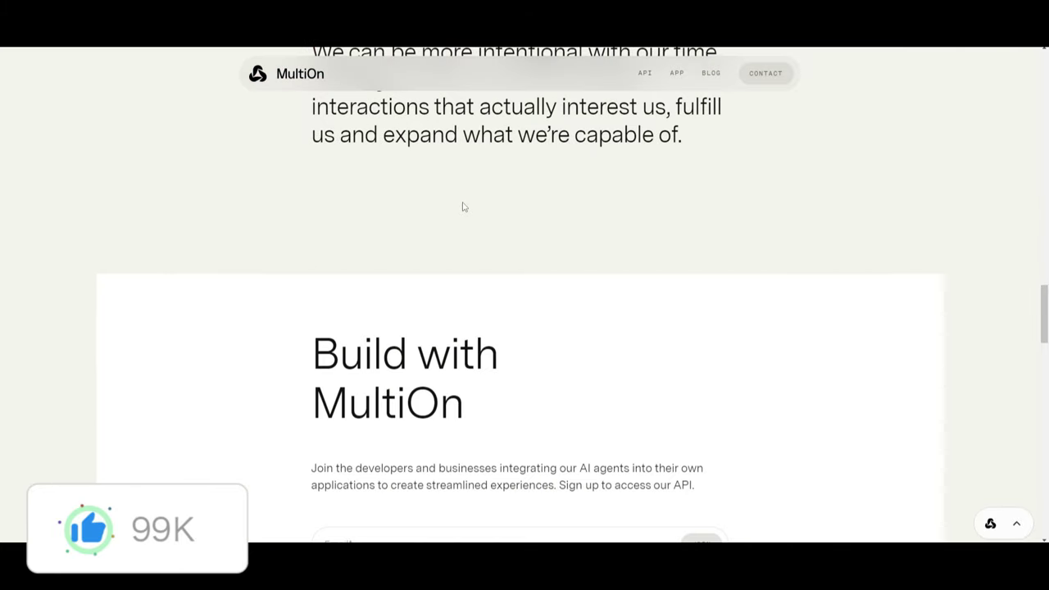
scroll(455, 207, "down", 5)
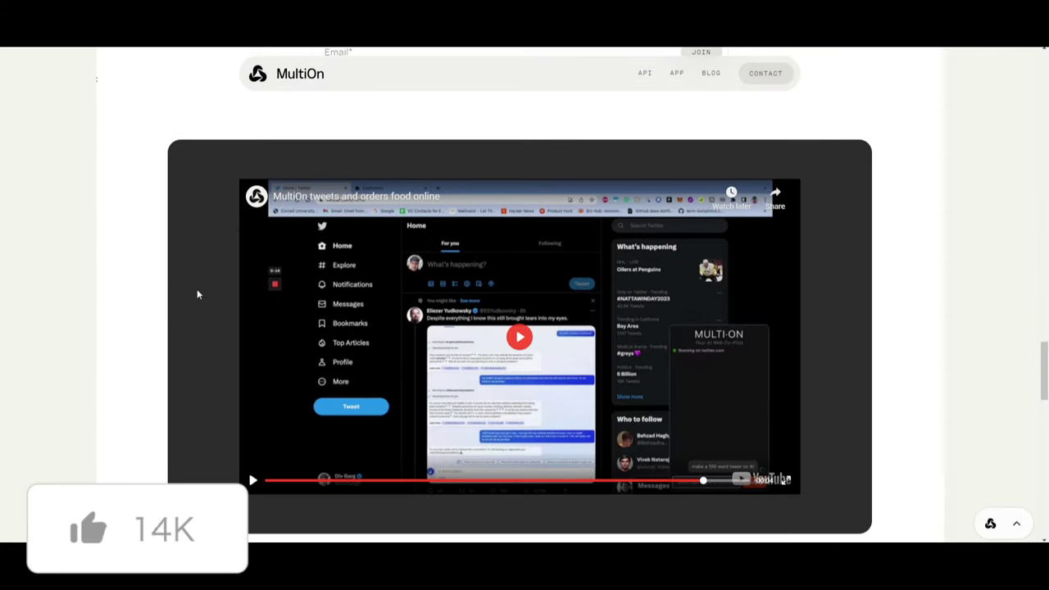
scroll(201, 265, "down", 8)
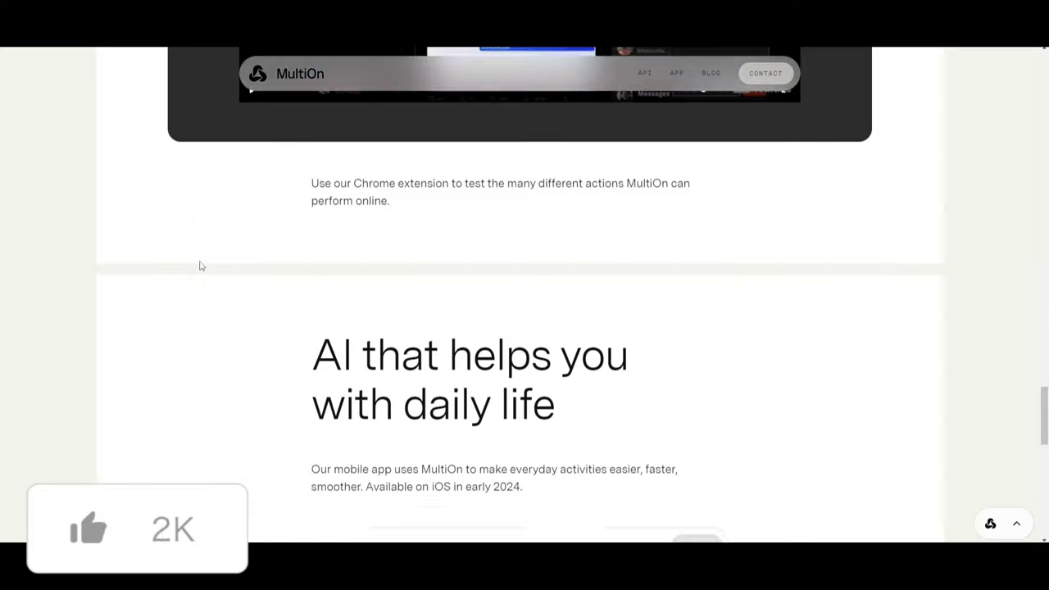
scroll(201, 265, "up", 8)
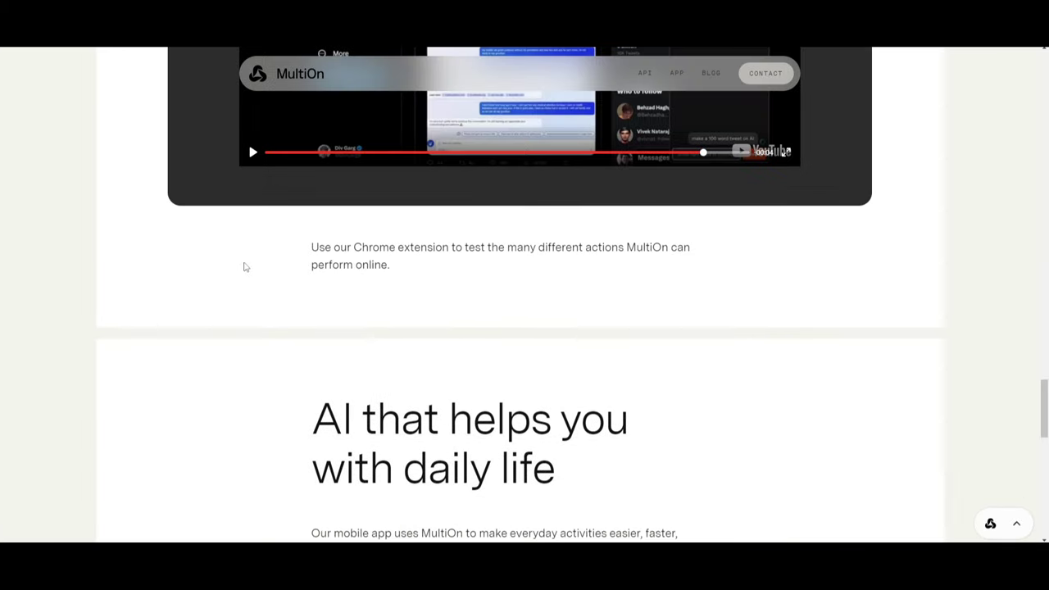
scroll(254, 262, "up", 10)
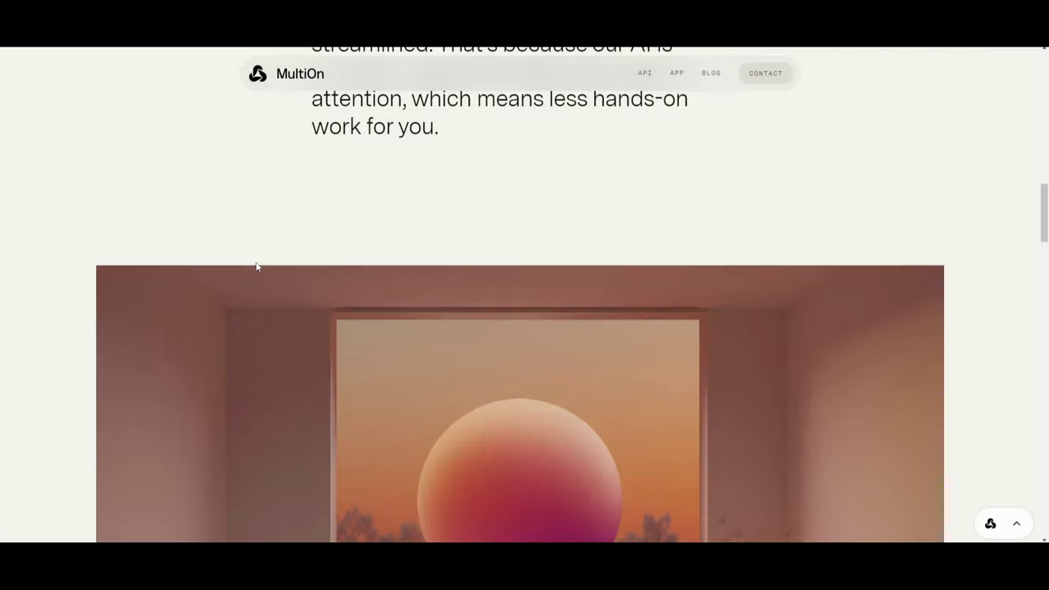
scroll(262, 260, "up", 3)
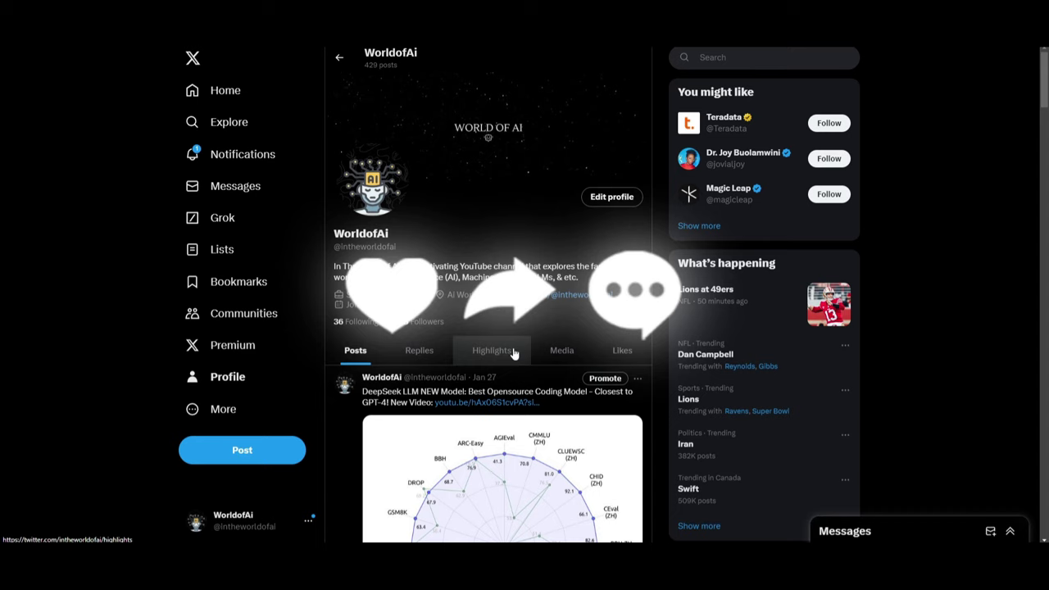
- Scroll the WorldofAi Posts feed down to the TaskingAI post
scroll(508, 345, "down", 10)
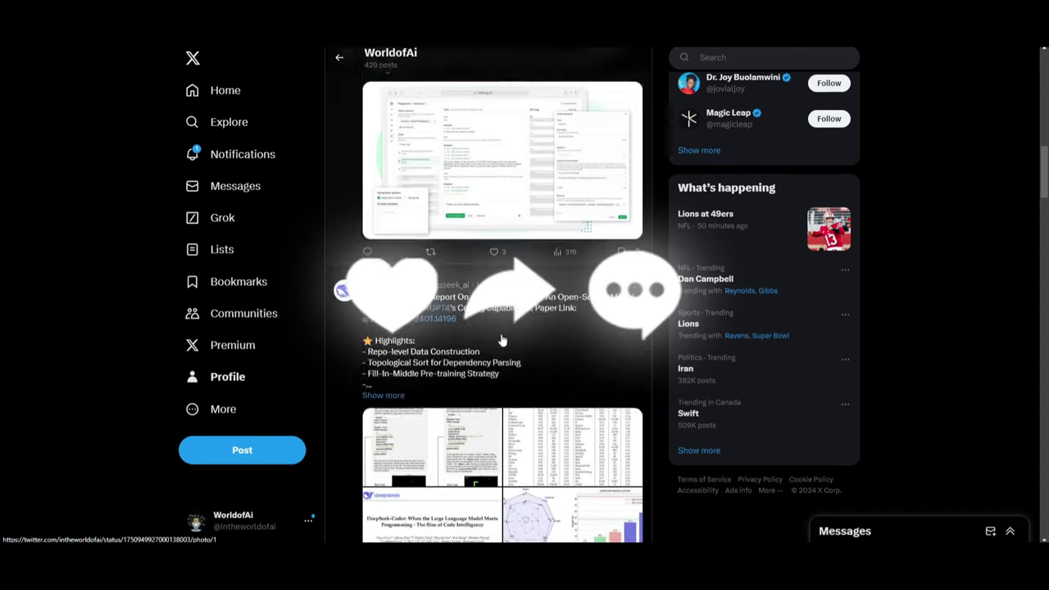
scroll(504, 340, "down", 8)
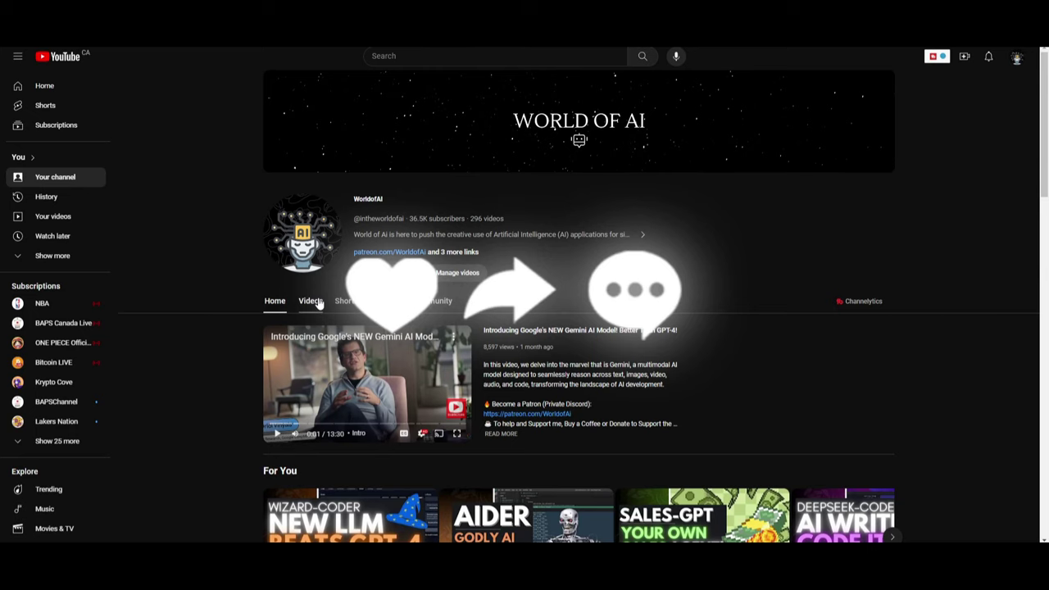
- Show the WorldofAi Videos tab and scroll down to older uploads like OpenChat-7B and Amphion AI
left_click(311, 301)
scroll(336, 442, "down", 4)
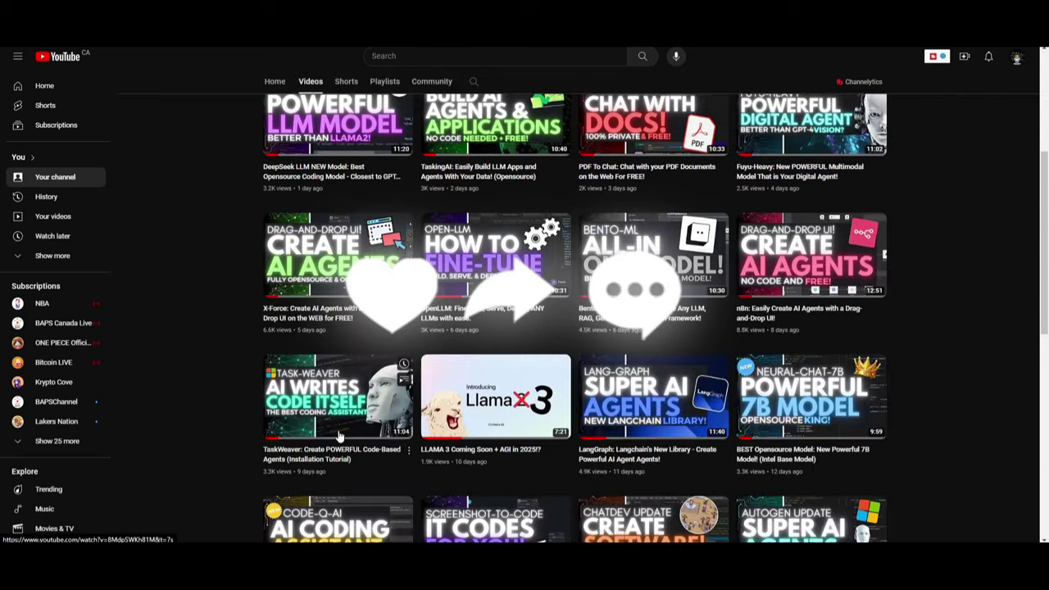
scroll(340, 434, "down", 7)
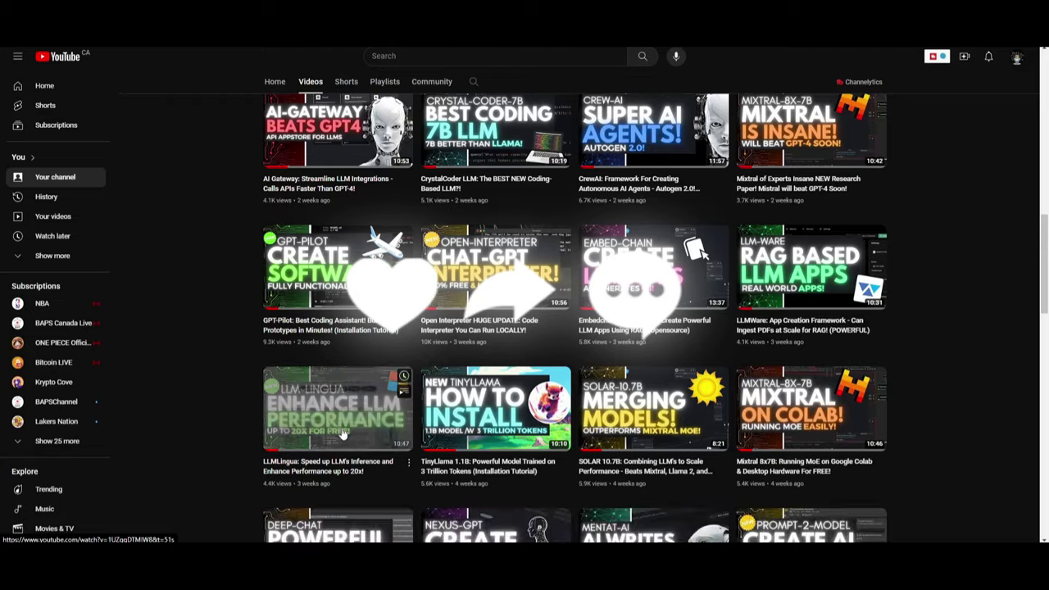
scroll(226, 344, "down", 3)
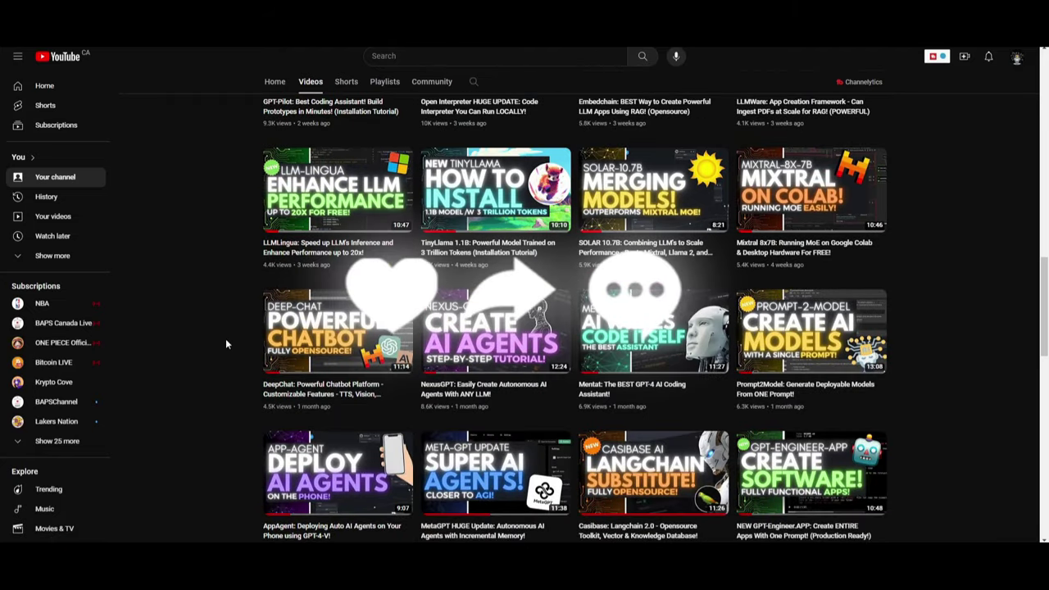
scroll(225, 338, "down", 3)
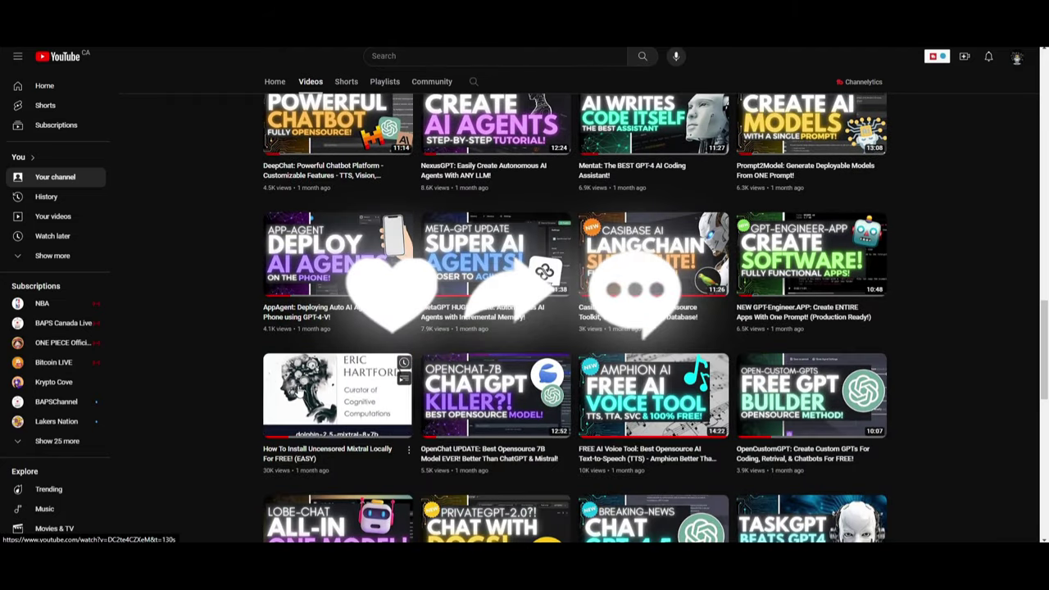